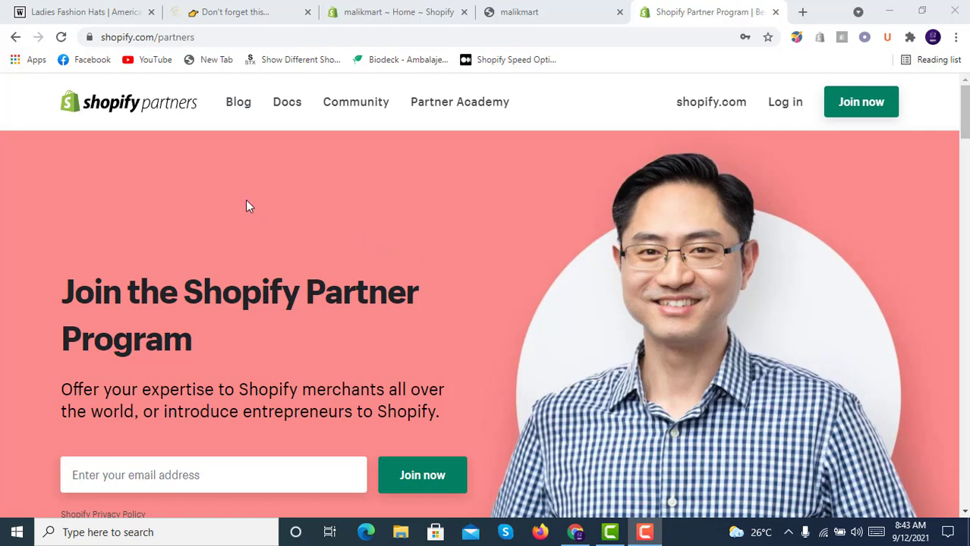
# - Dismiss Wander Hat Co's JOIN US popup and open its 'Refer & Get Paid 20%' page to read the terms
pyautogui.click(89, 10)
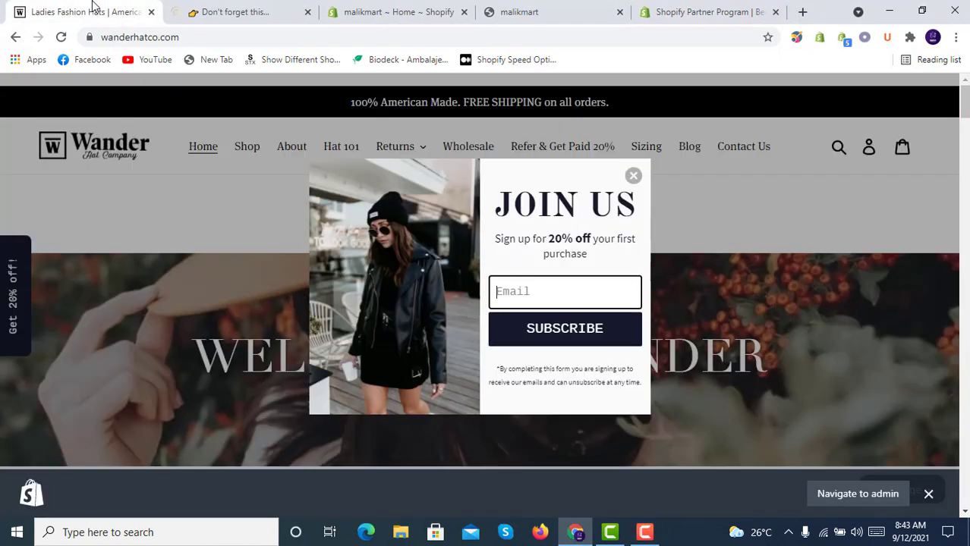
pyautogui.click(634, 177)
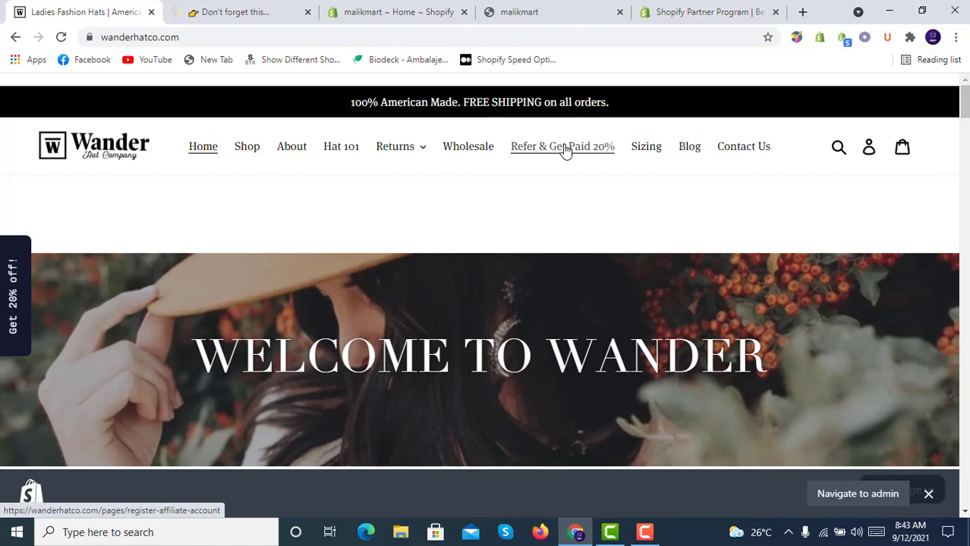
pyautogui.click(565, 151)
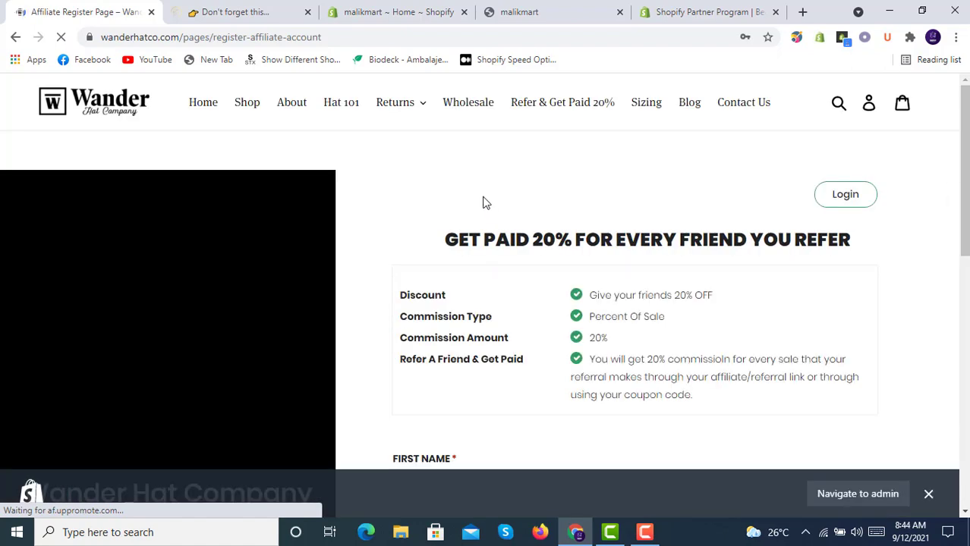
pyautogui.scroll(-1, 456, 198)
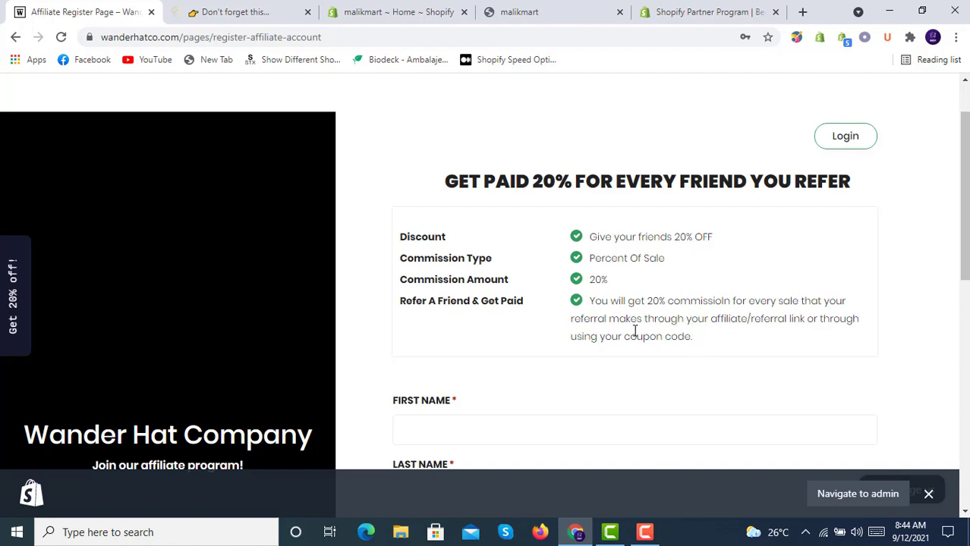
pyautogui.scroll(-2, 436, 330)
pyautogui.scroll(-4, 551, 292)
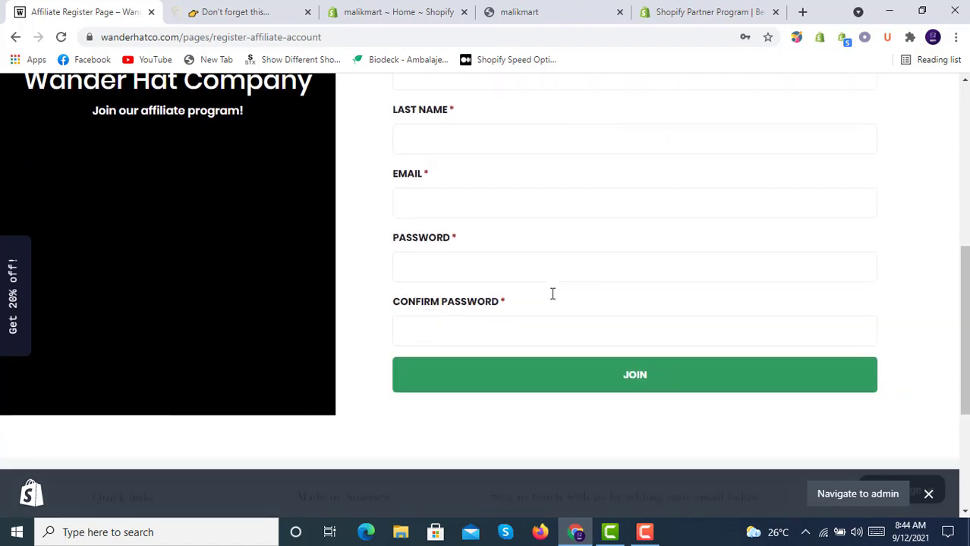
pyautogui.scroll(6, 552, 294)
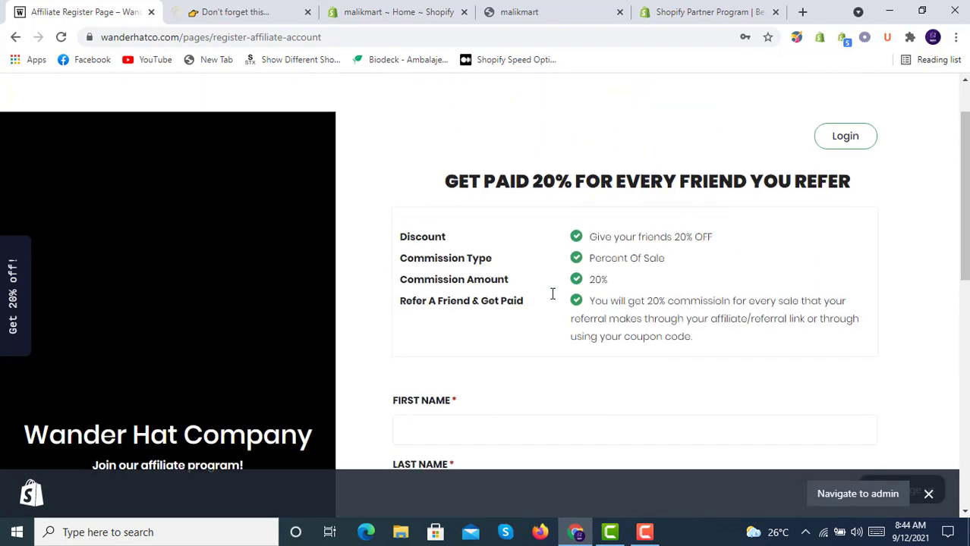
pyautogui.scroll(-2, 553, 293)
# - Try the sign-up form's First Name, Last Name and Email fields, leaving them empty
pyautogui.click(555, 277)
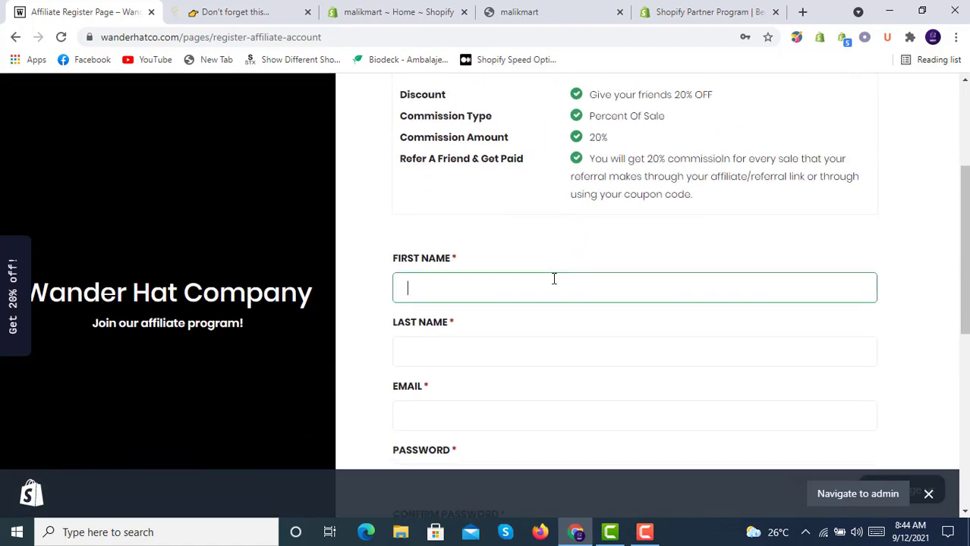
pyautogui.click(576, 343)
pyautogui.scroll(-3, 578, 347)
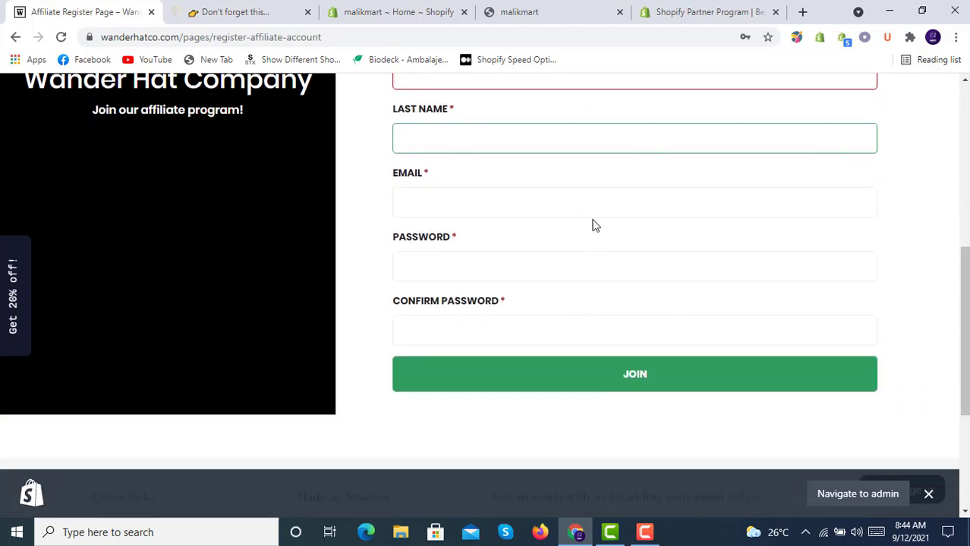
pyautogui.click(595, 223)
pyautogui.click(589, 211)
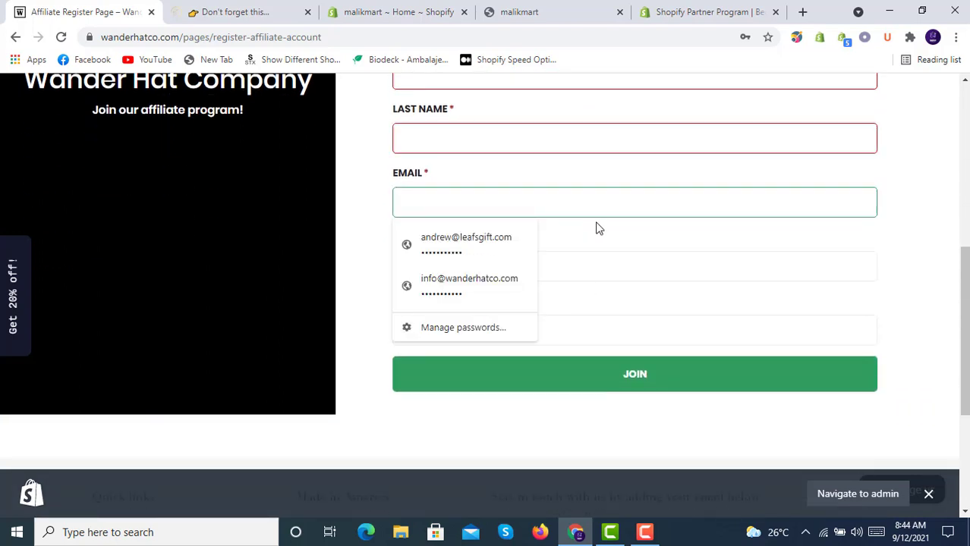
pyautogui.click(931, 206)
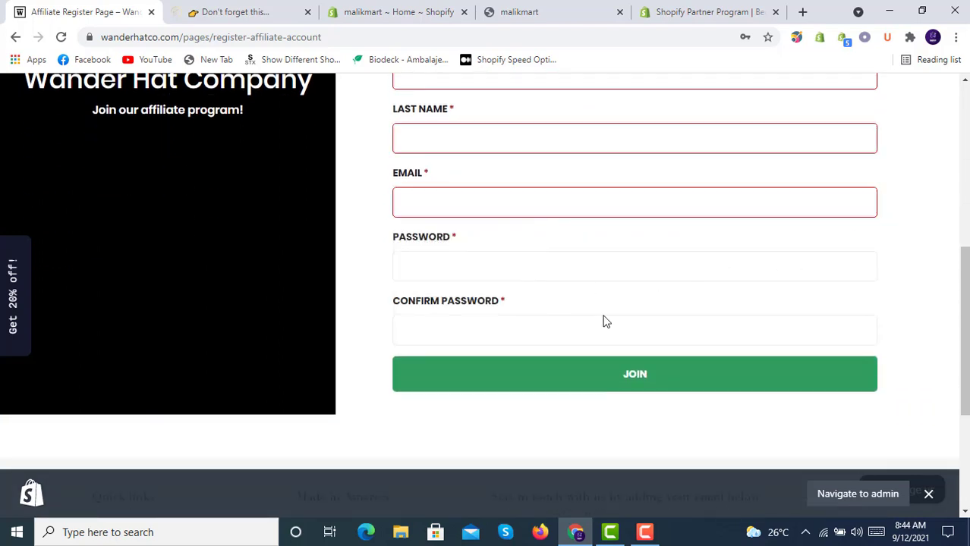
pyautogui.scroll(5, 607, 316)
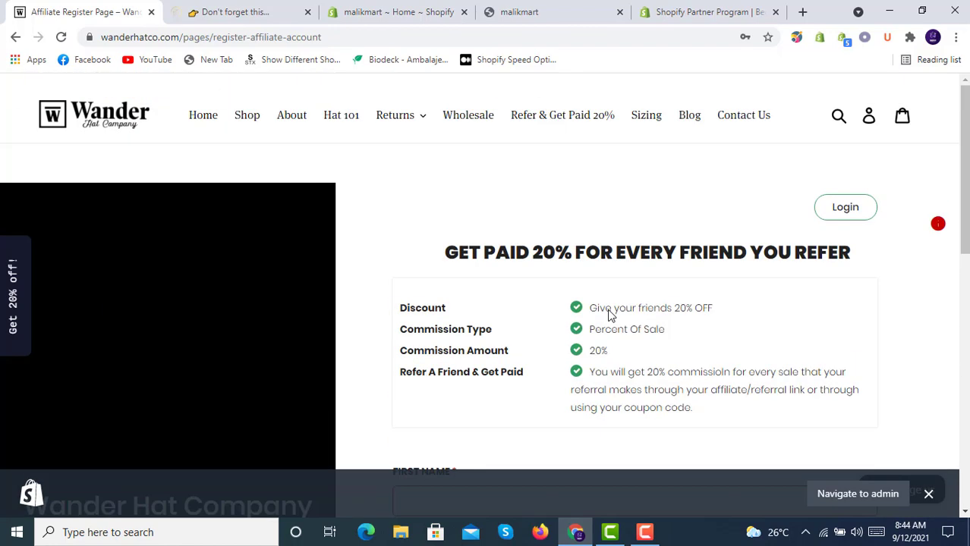
# - Open Fly Guyz's 'REFER & GET PAID 20%' page and scroll through its Join Our Affiliate Program form
pyautogui.click(250, 13)
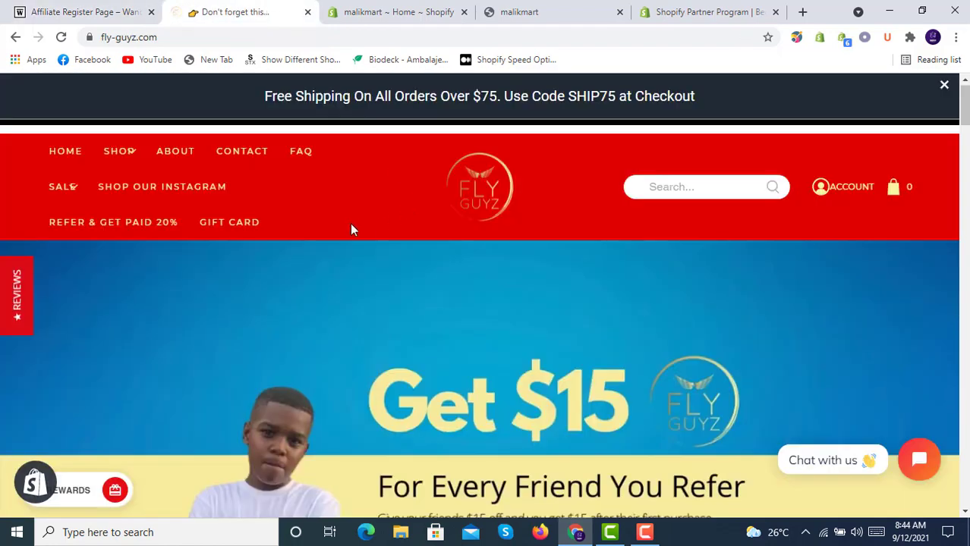
pyautogui.click(125, 228)
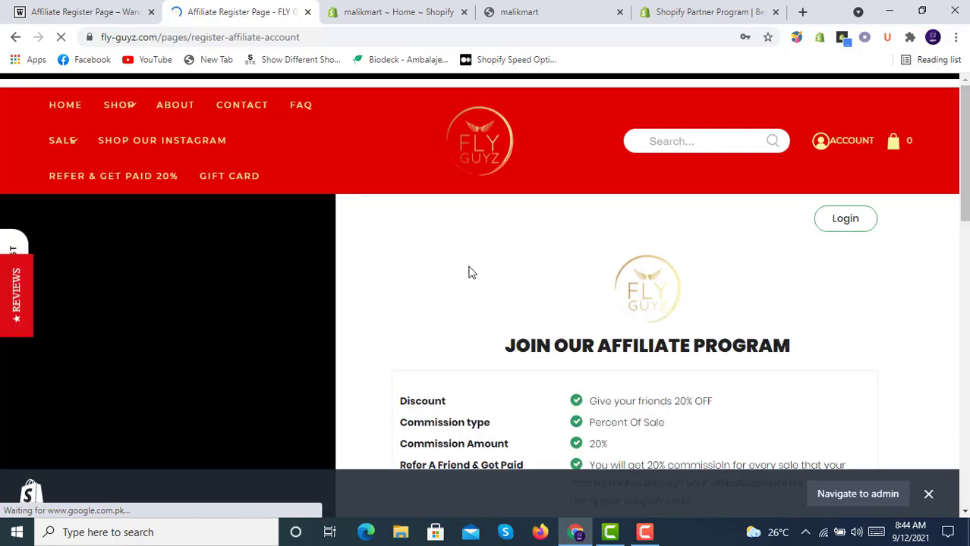
pyautogui.scroll(-2, 469, 272)
pyautogui.scroll(-1, 469, 272)
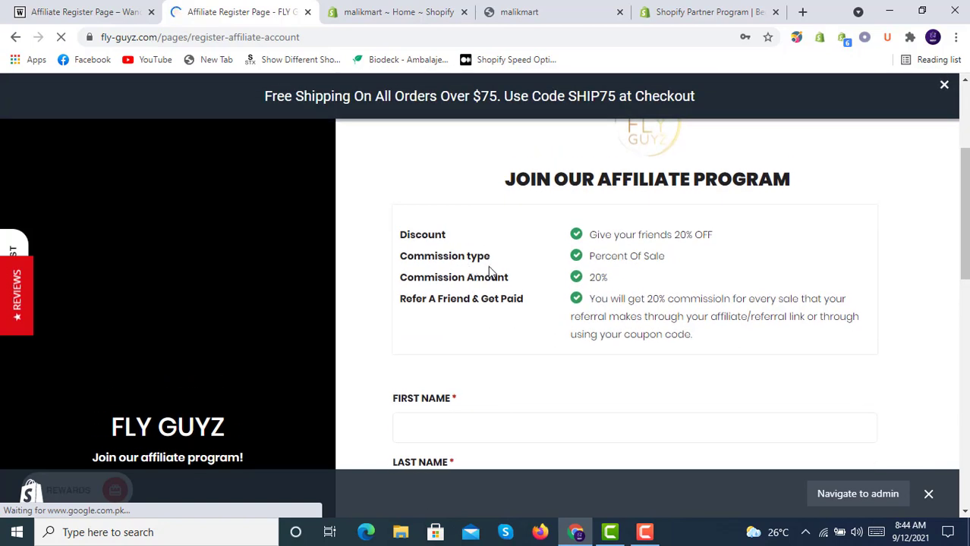
pyautogui.scroll(-7, 489, 271)
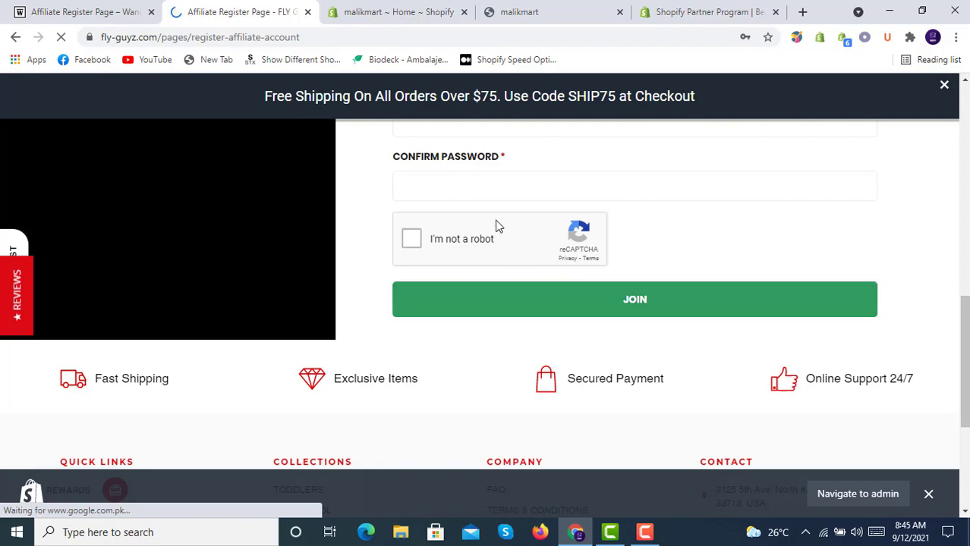
pyautogui.scroll(7, 497, 226)
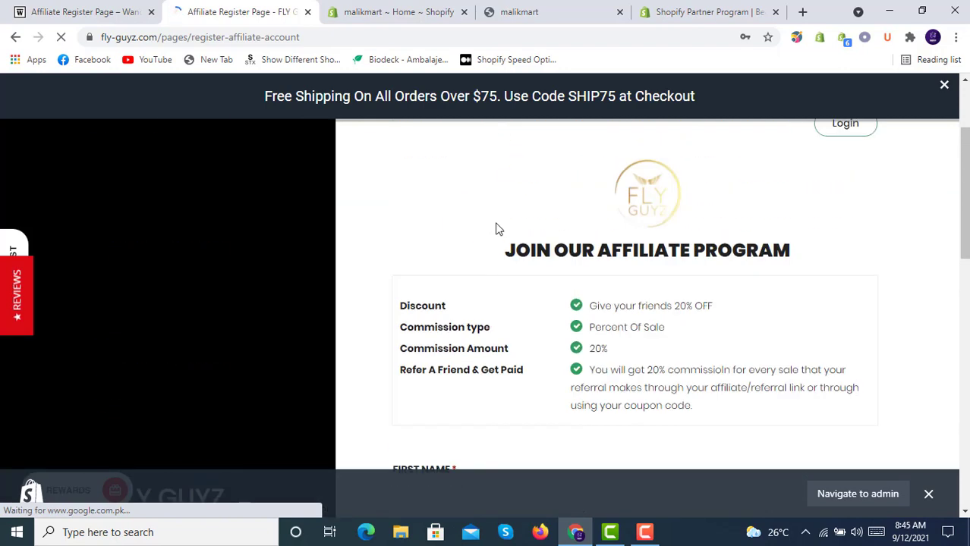
pyautogui.scroll(2, 497, 227)
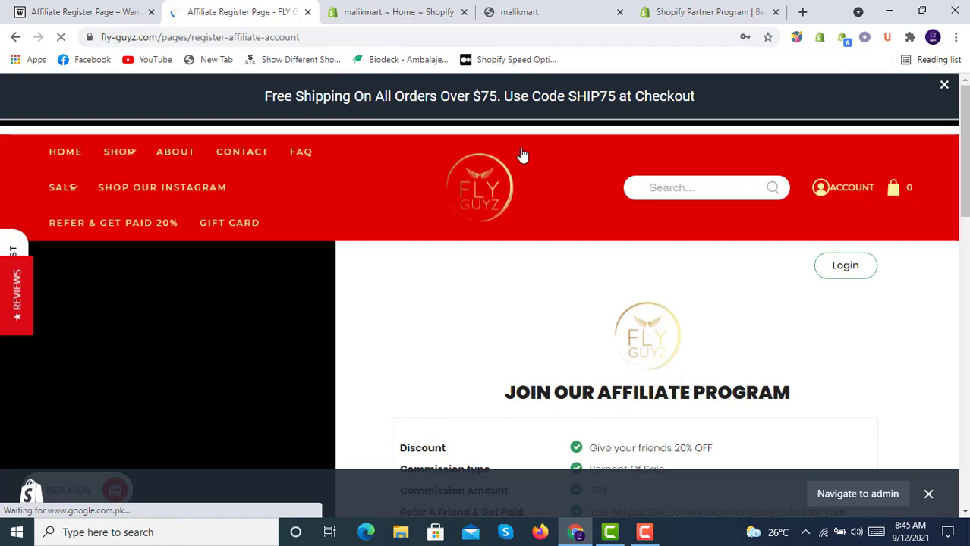
# - Close the malikmart storefront's 20% OFF popup, then go to the malikmart admin's Apps section
pyautogui.click(554, 10)
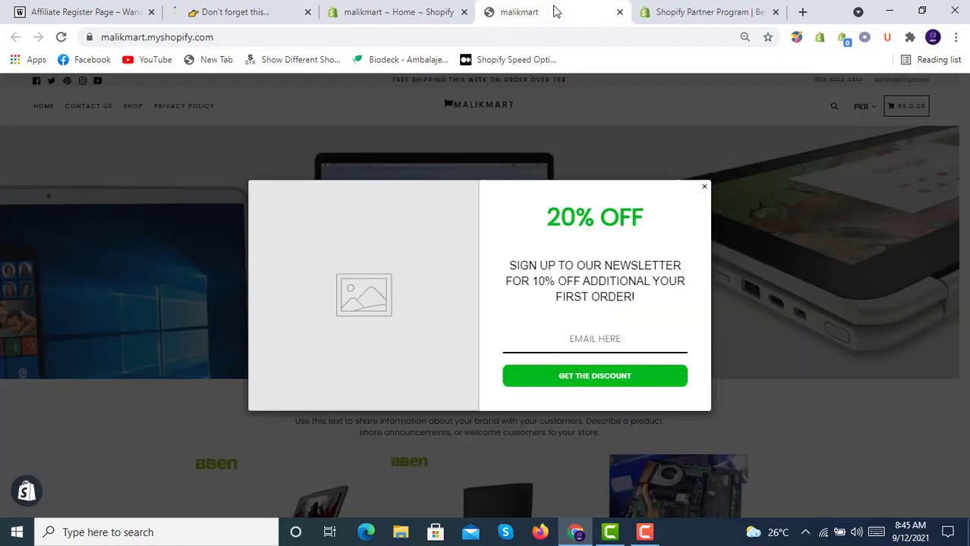
pyautogui.click(704, 188)
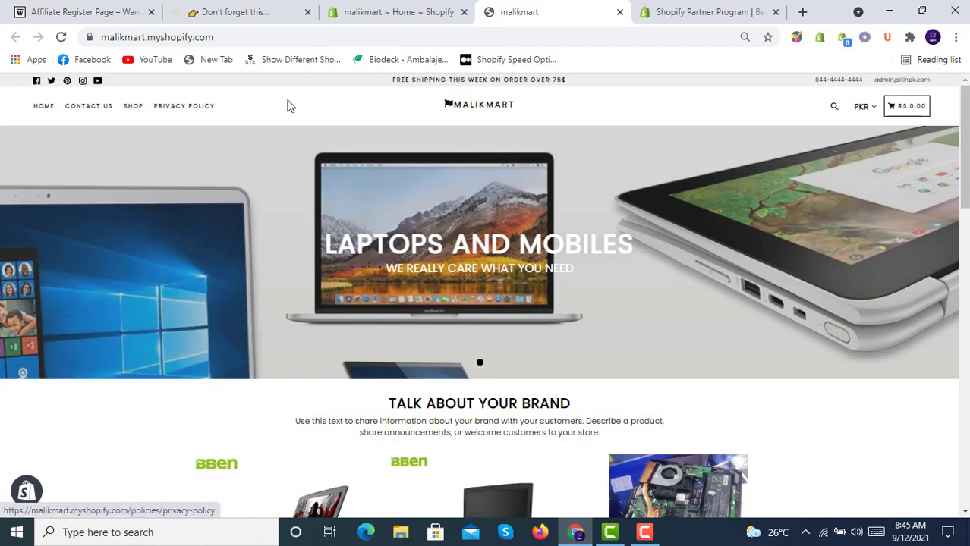
pyautogui.click(403, 9)
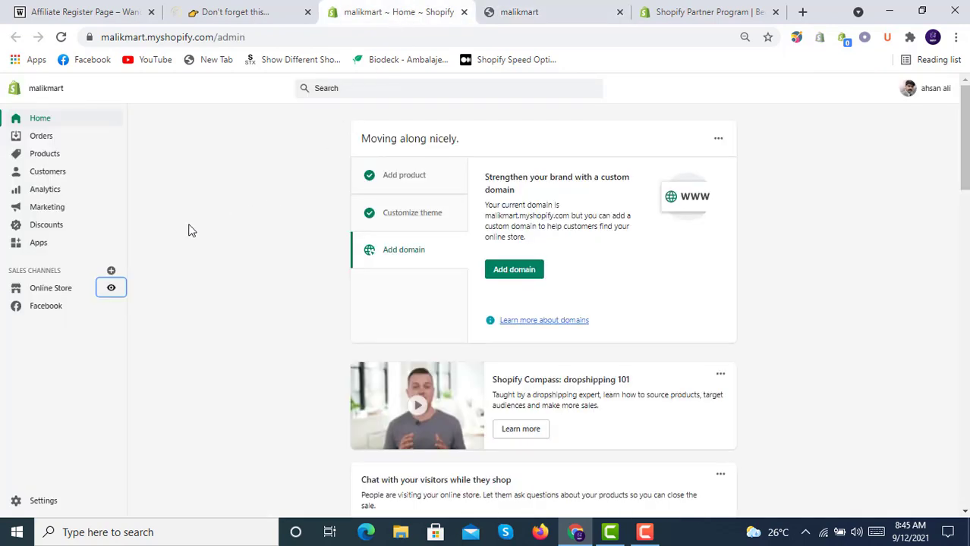
pyautogui.click(54, 249)
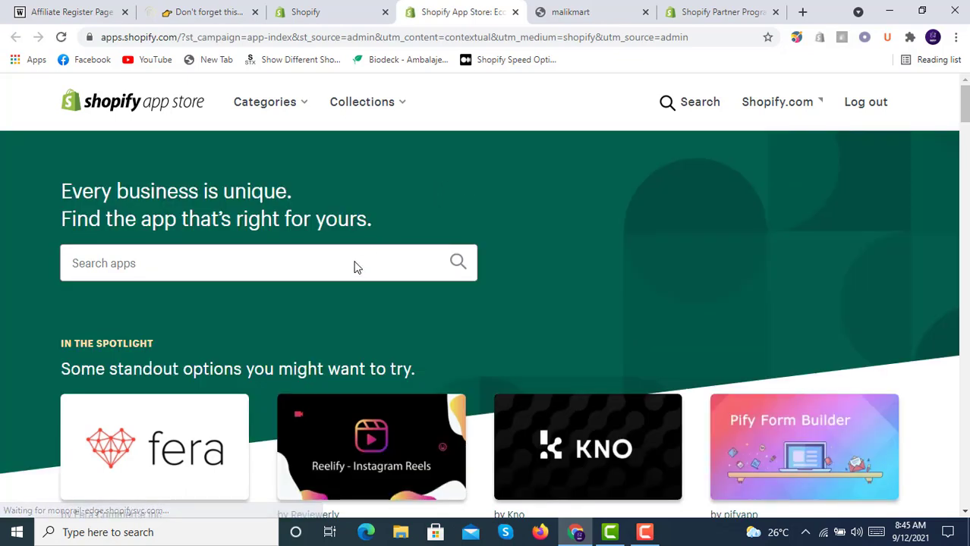
# - Search the App Store for 'affiliate program' and scroll to UpPromote: Affiliate Marketing among 175 results
pyautogui.click(354, 264)
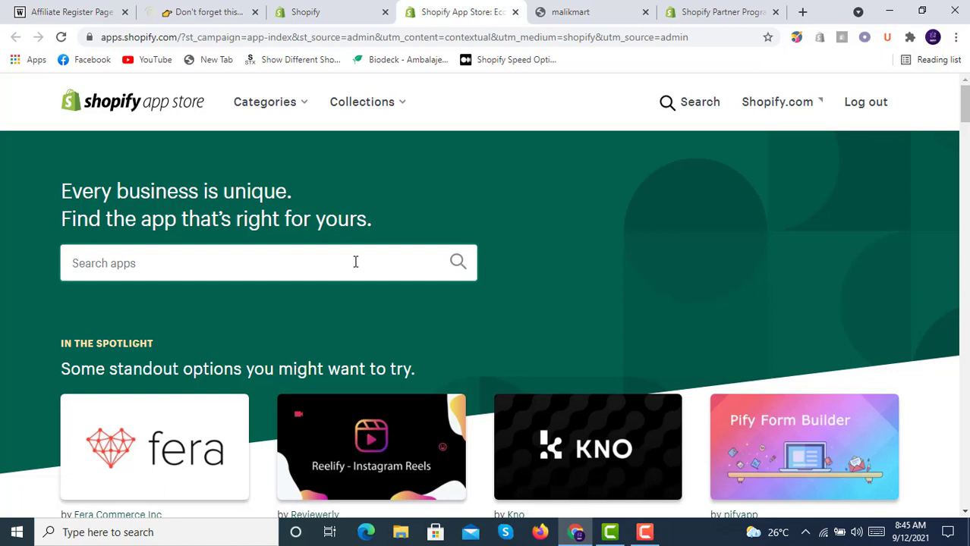
pyautogui.write('up')
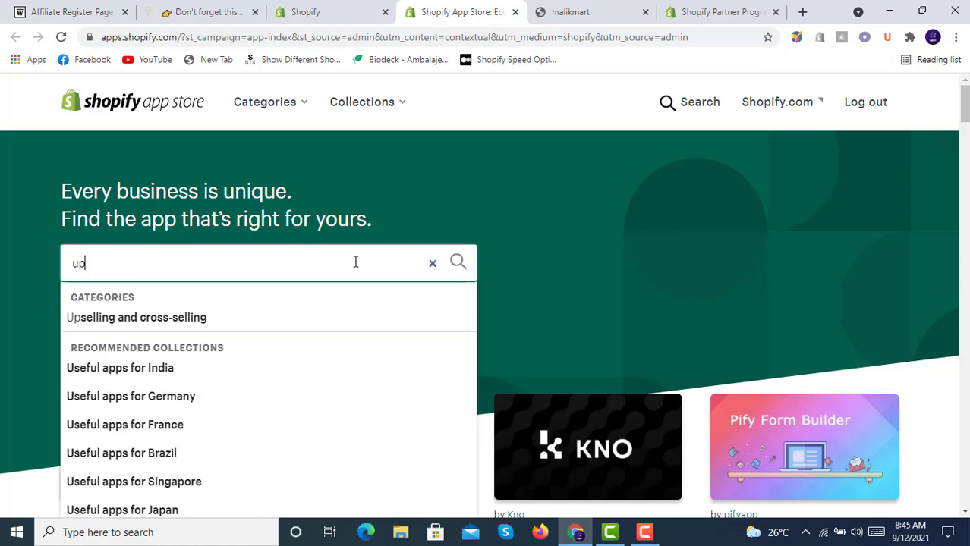
pyautogui.write('pro')
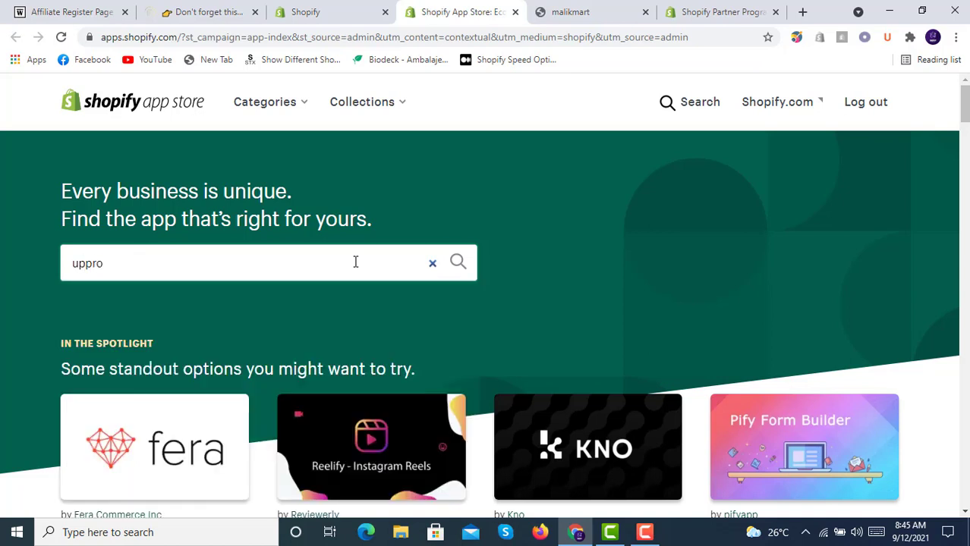
pyautogui.press('BackSpace')
pyautogui.press('BackSpace')
pyautogui.press('BackSpace')
pyautogui.press('BackSpace')
pyautogui.press('BackSpace')
pyautogui.write('affiliate')
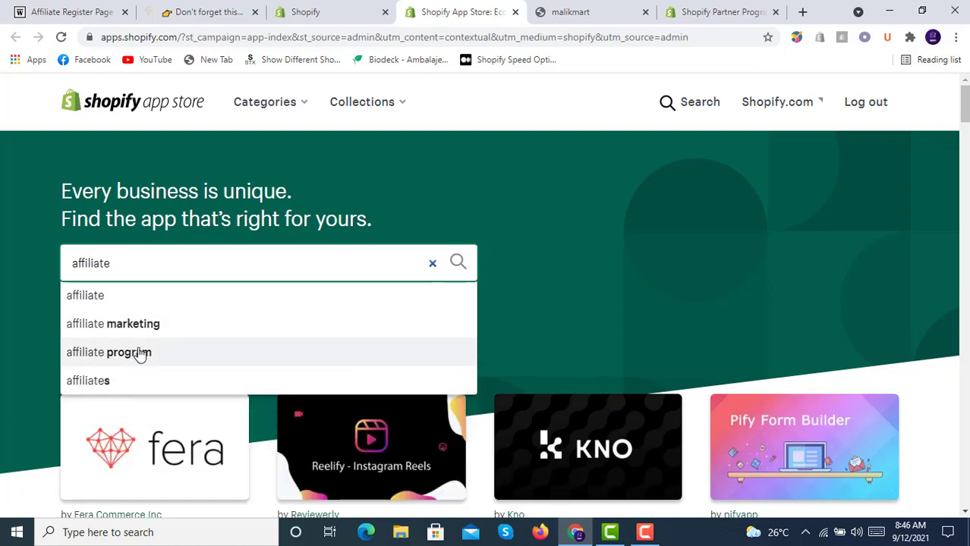
pyautogui.click(141, 355)
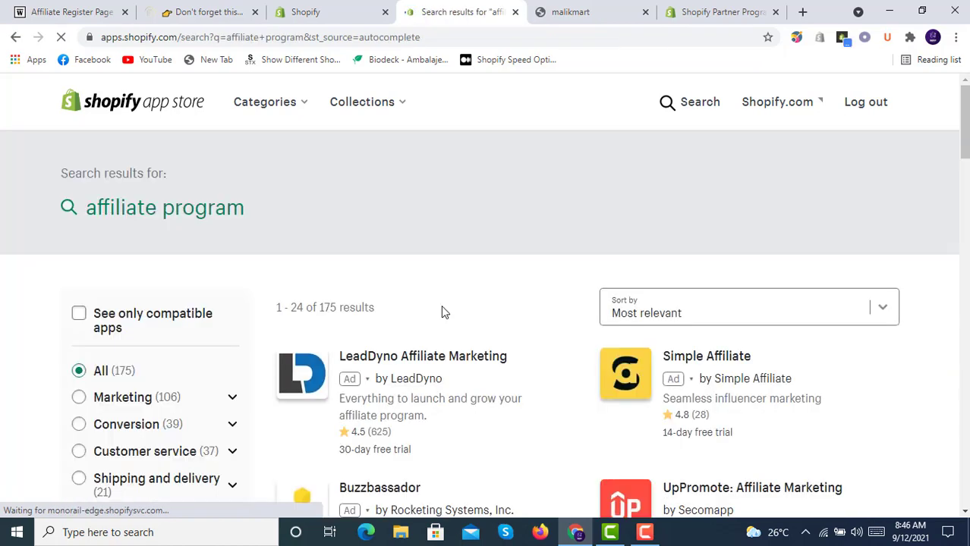
pyautogui.scroll(-2, 440, 310)
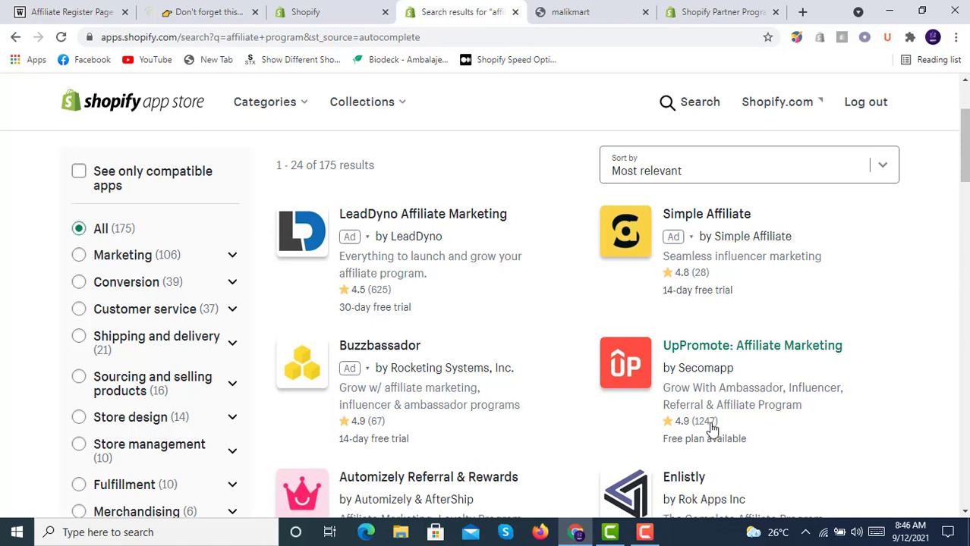
# - Open the UpPromote: Affiliate Marketing listing and install it on the malikmart store
pyautogui.click(745, 376)
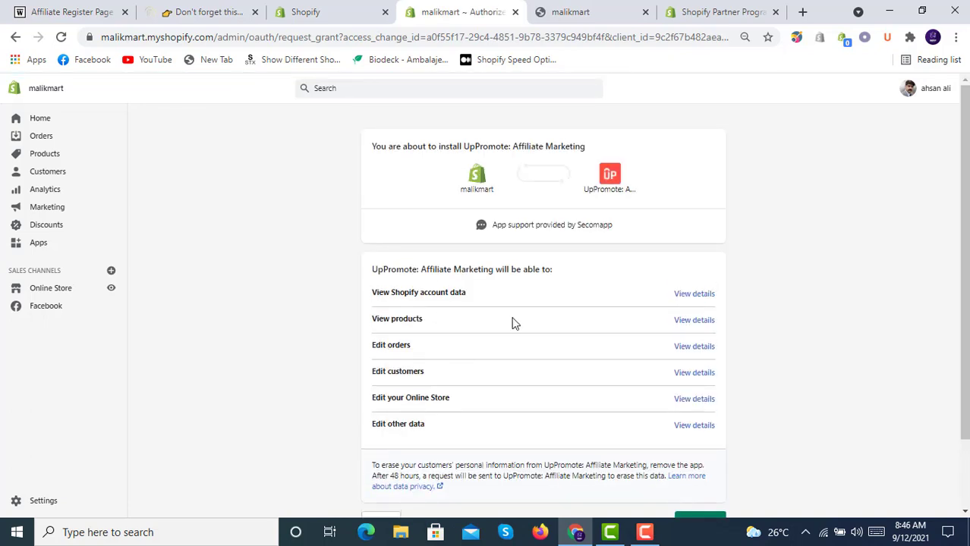
pyautogui.scroll(-2, 546, 319)
pyautogui.click(700, 439)
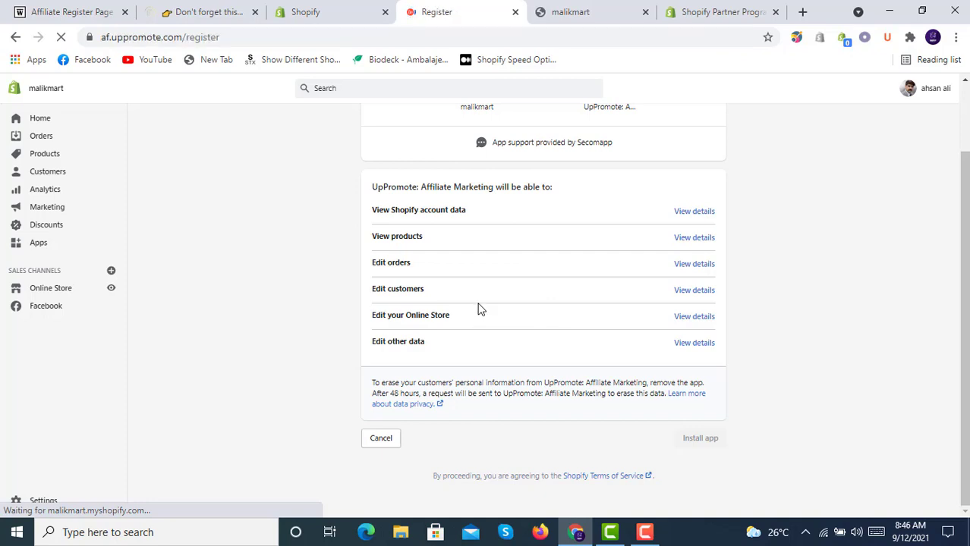
# - Enter and confirm the account password, then submit the UpPromote merchant registration
pyautogui.scroll(-2, 478, 309)
pyautogui.scroll(-2, 478, 309)
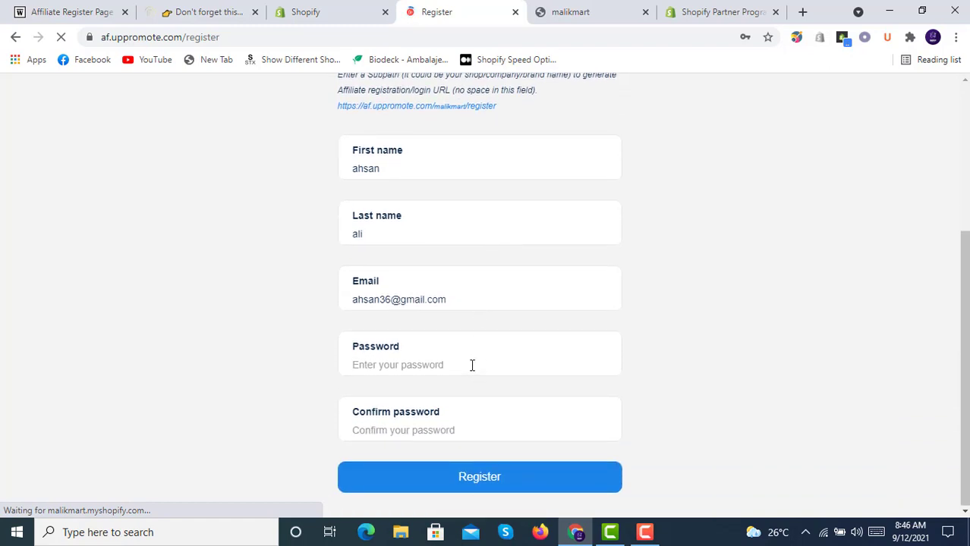
pyautogui.click(458, 365)
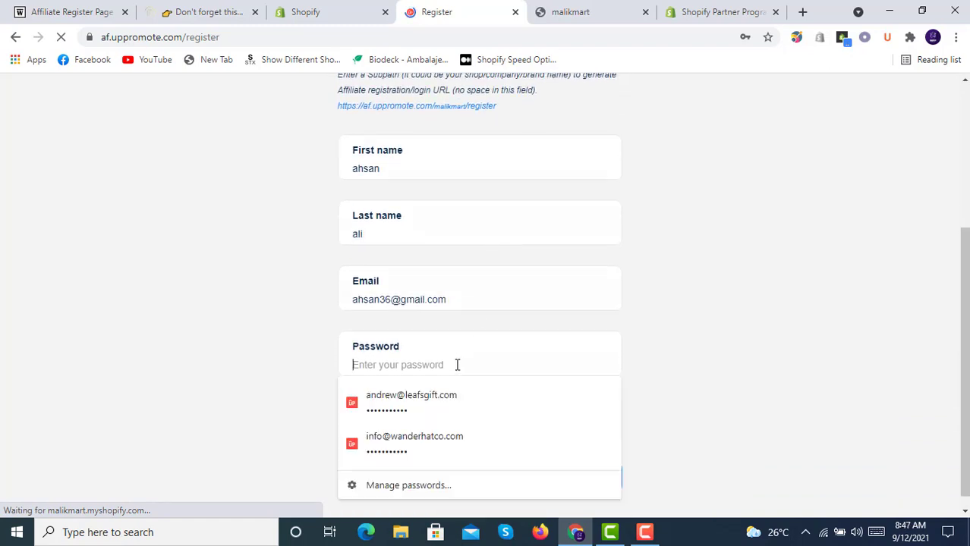
pyautogui.write('a')
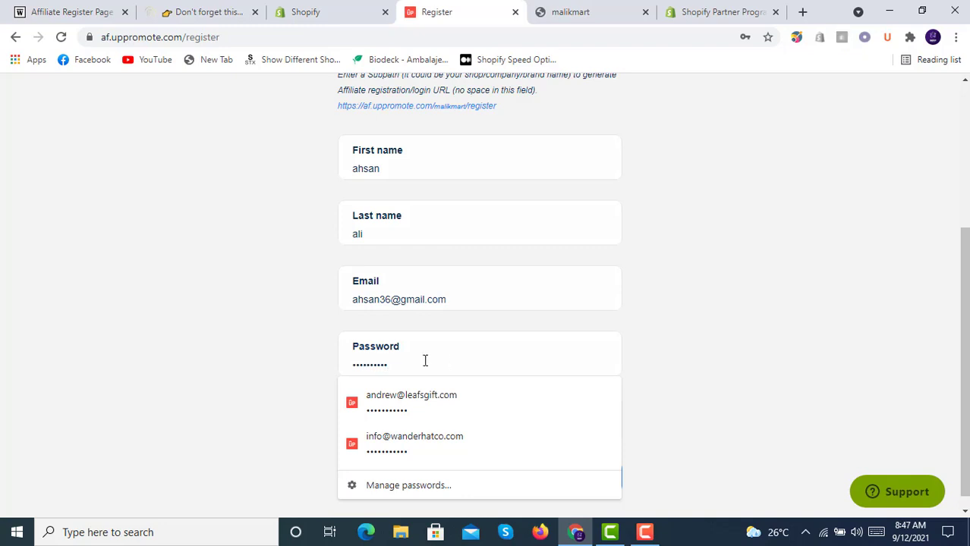
pyautogui.click(257, 349)
pyautogui.click(407, 431)
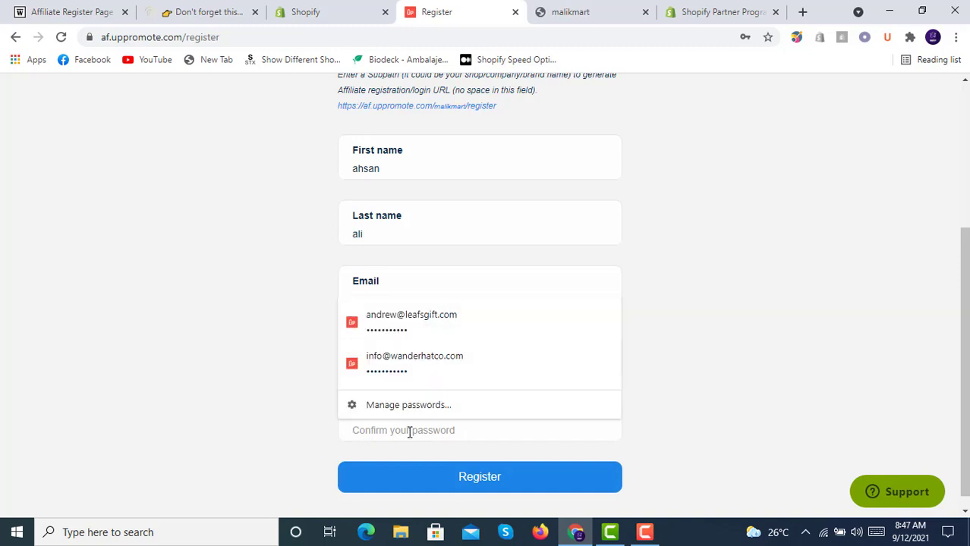
pyautogui.write('a')
pyautogui.click(250, 360)
pyautogui.click(521, 478)
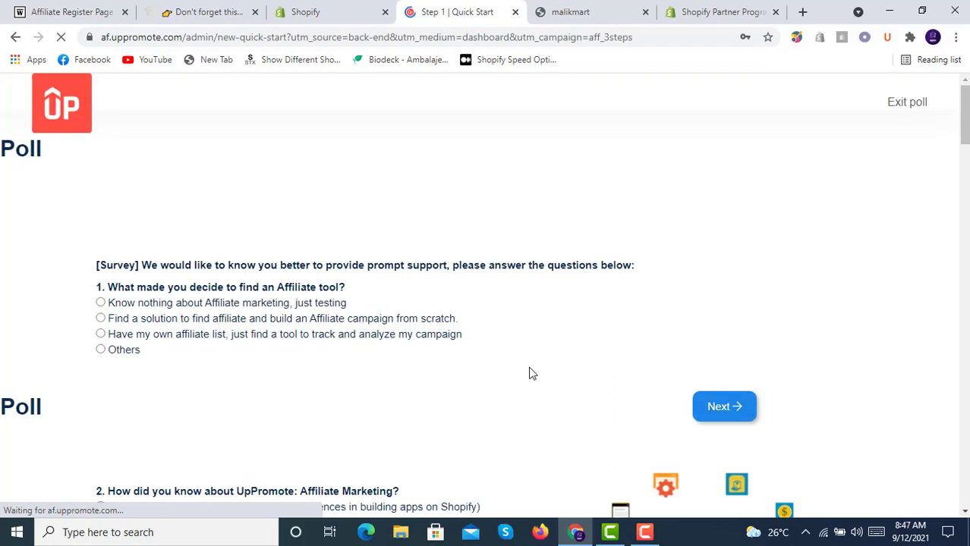
# - Decline Chrome's save-password prompt and exit the intro to reach the UpPromote Dashboard
pyautogui.scroll(-5, 574, 338)
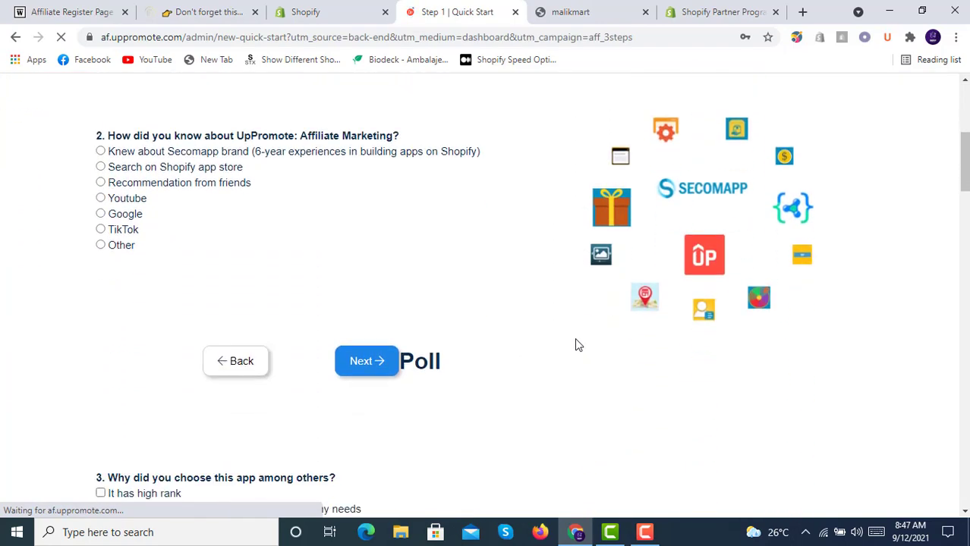
pyautogui.scroll(5, 575, 345)
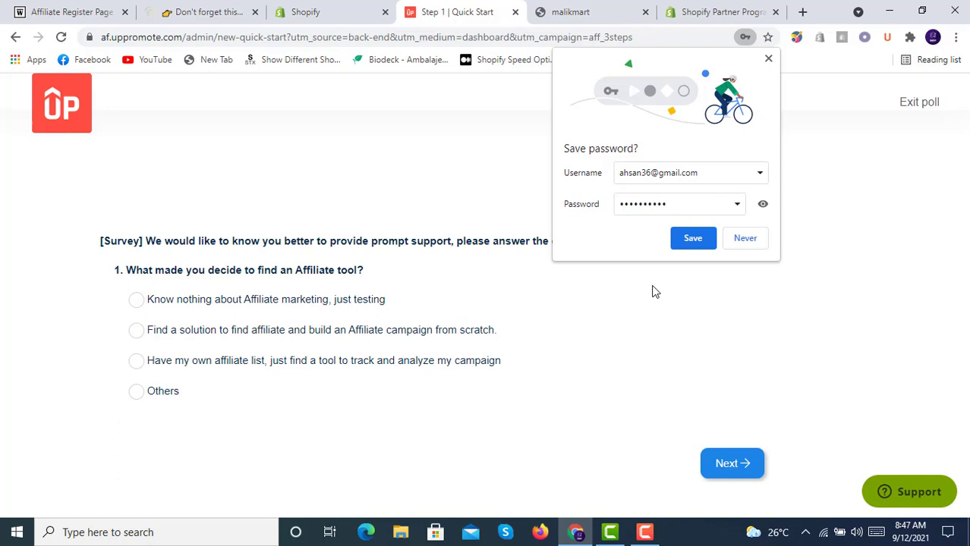
pyautogui.click(755, 239)
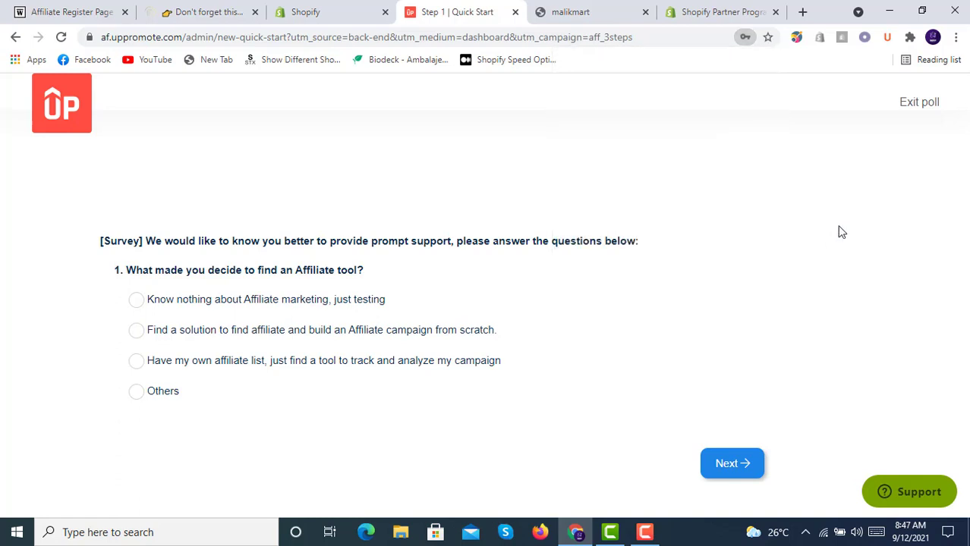
pyautogui.click(915, 107)
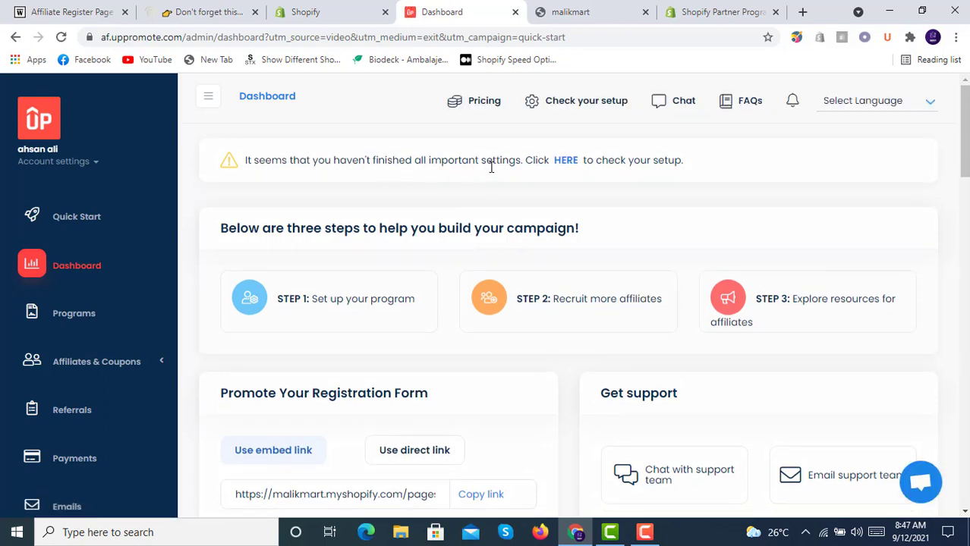
# - Open the Check your setup checklist and scroll through its items
pyautogui.click(566, 164)
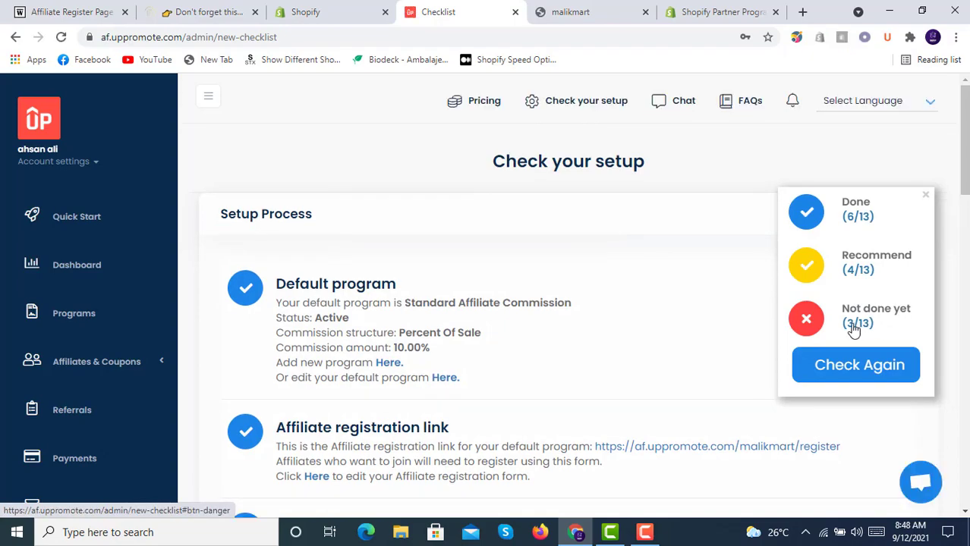
pyautogui.scroll(-3, 508, 355)
pyautogui.scroll(-14, 509, 355)
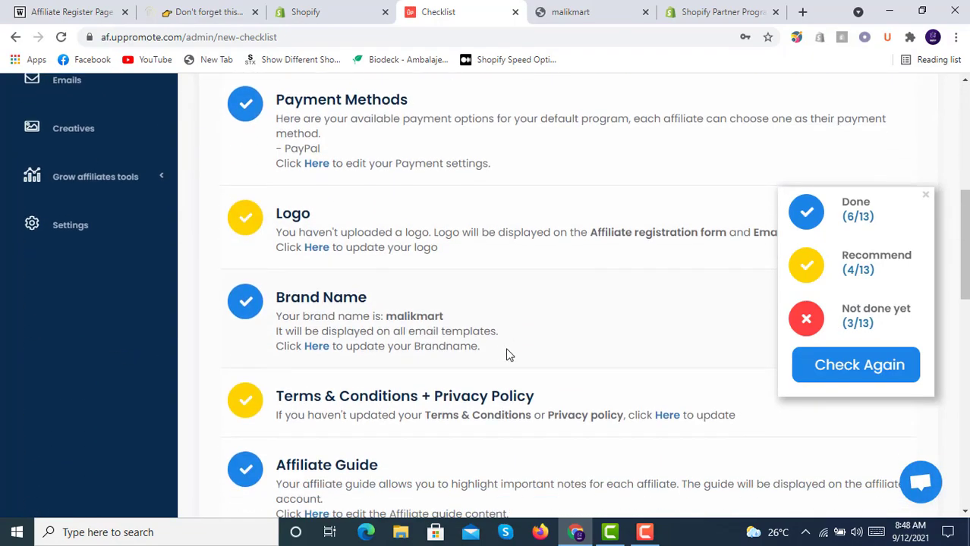
pyautogui.scroll(-1, 509, 355)
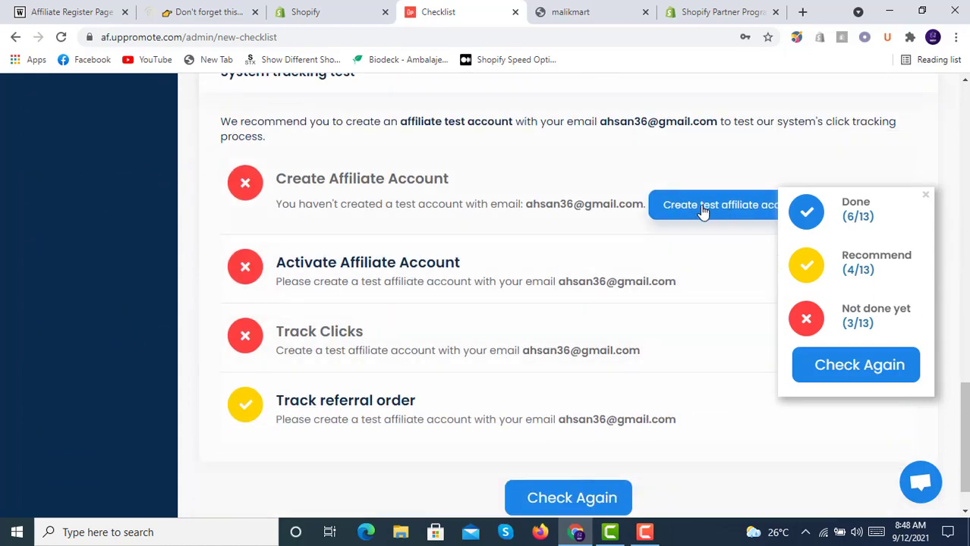
pyautogui.scroll(-1, 689, 240)
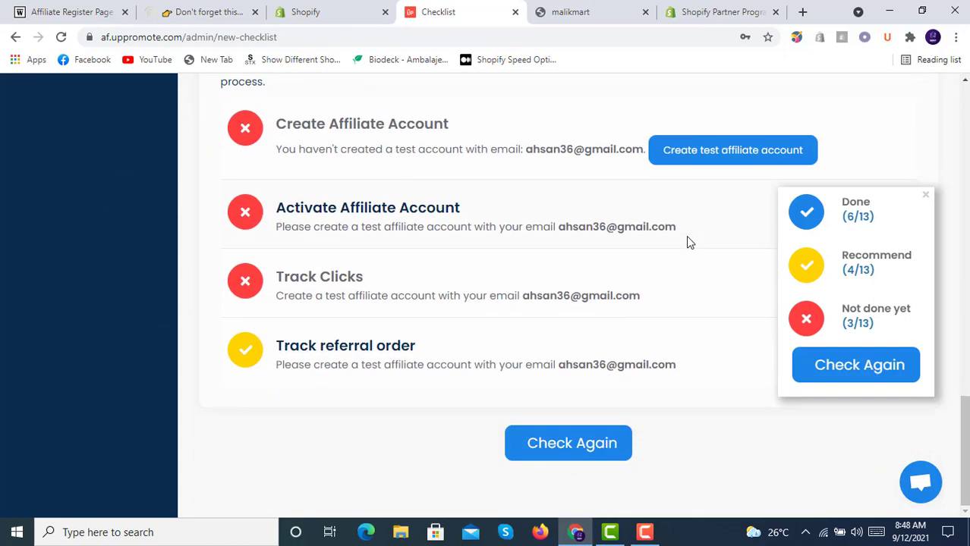
# - Create the test affiliate account with a password and confirmation, declining the browser's password update
pyautogui.click(696, 152)
pyautogui.click(403, 267)
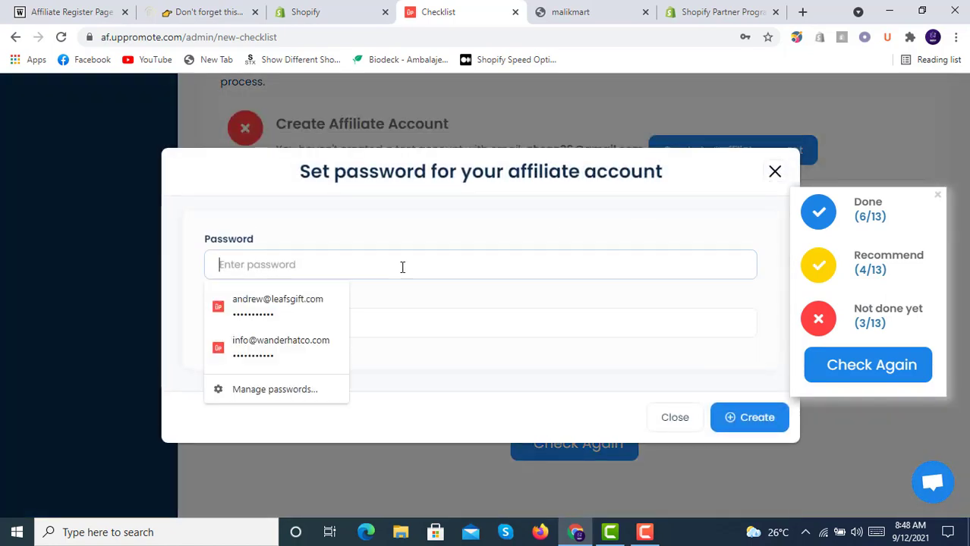
pyautogui.write('a')
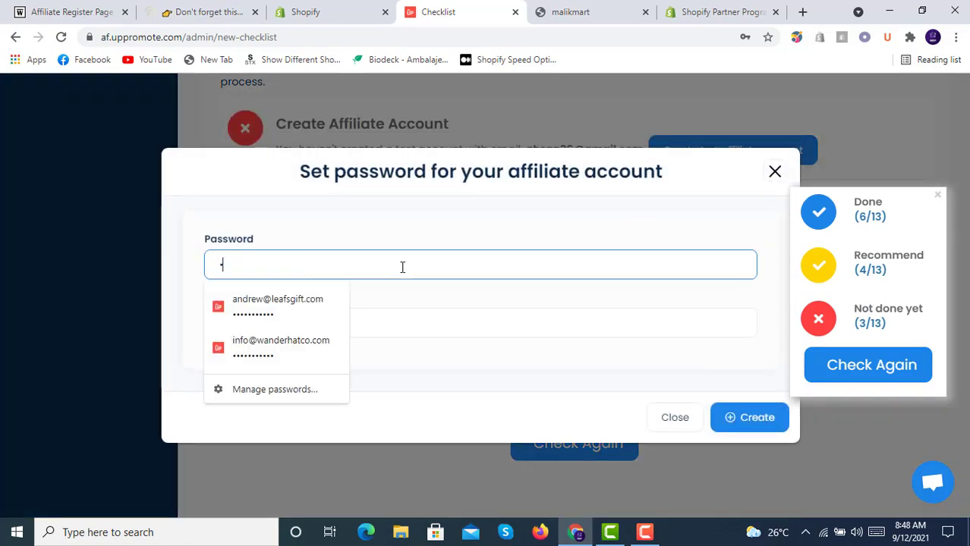
pyautogui.write('123')
pyautogui.press('Tab')
pyautogui.write('a1')
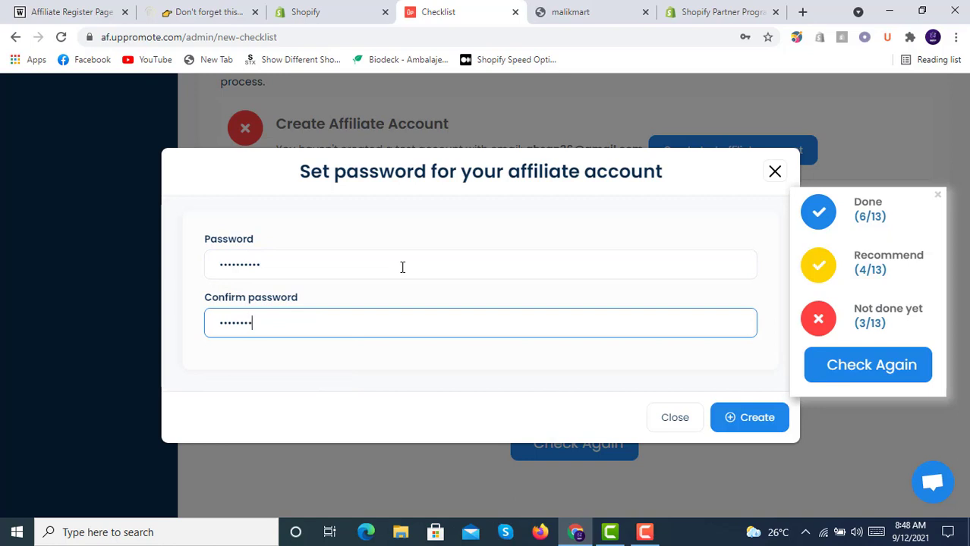
pyautogui.click(756, 419)
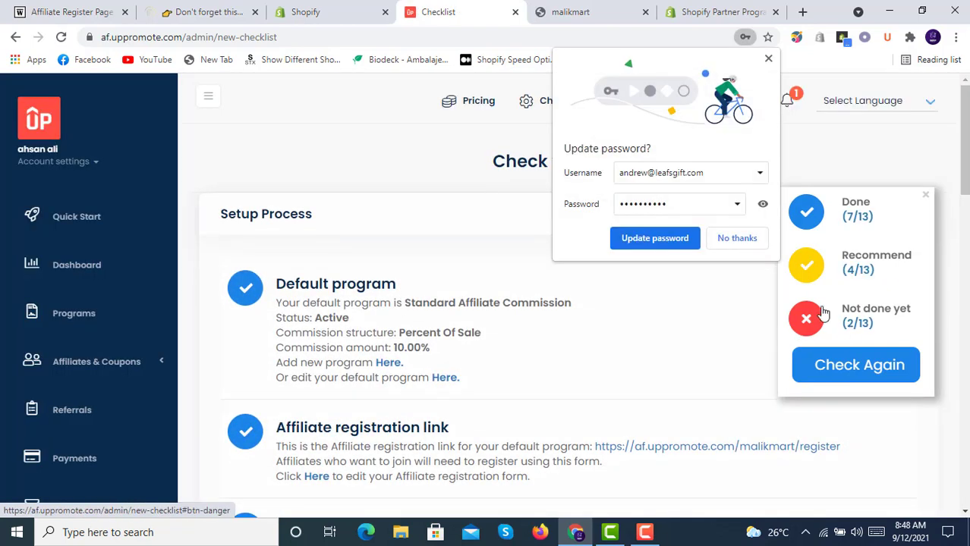
pyautogui.click(728, 238)
pyautogui.scroll(-8, 627, 320)
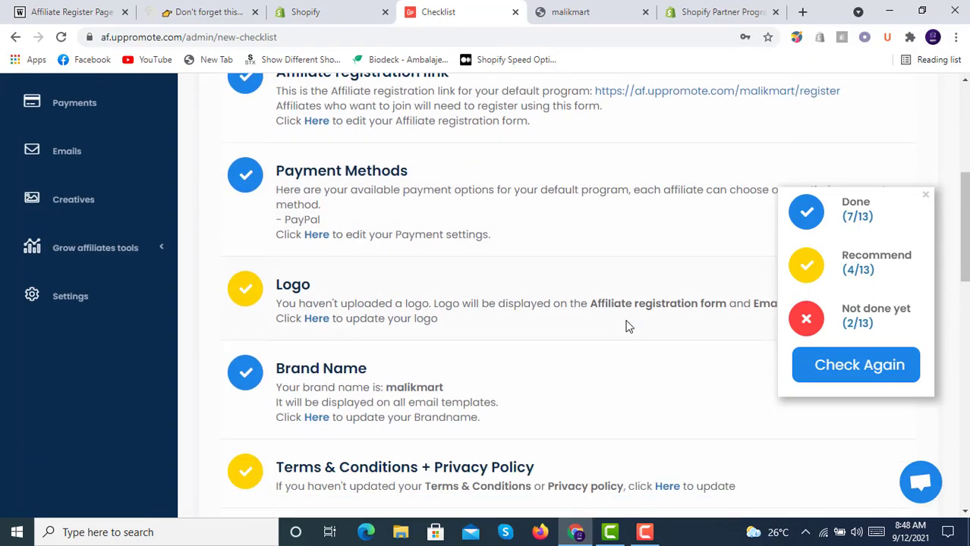
pyautogui.scroll(-7, 627, 321)
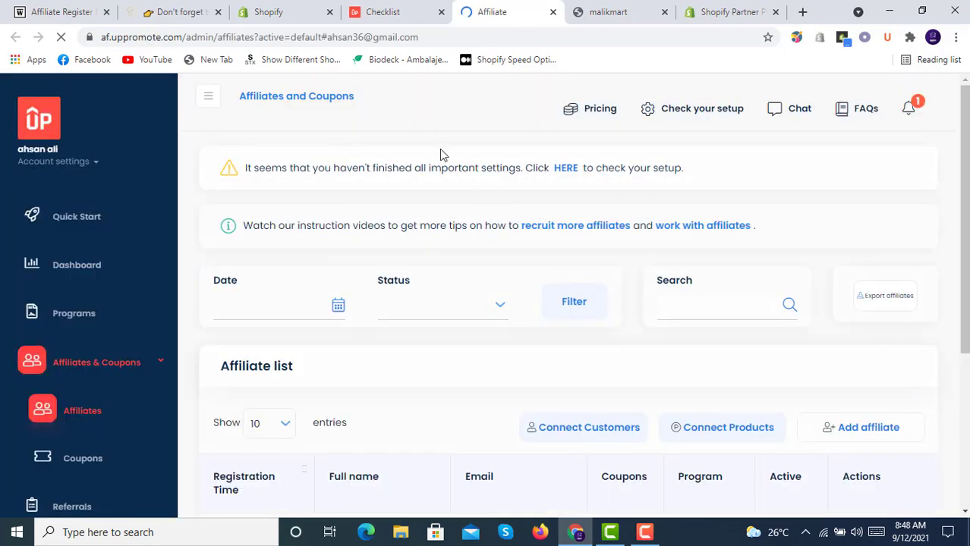
# - Switch on the Active toggle for the test affiliate in the Affiliate list
pyautogui.scroll(-3, 498, 230)
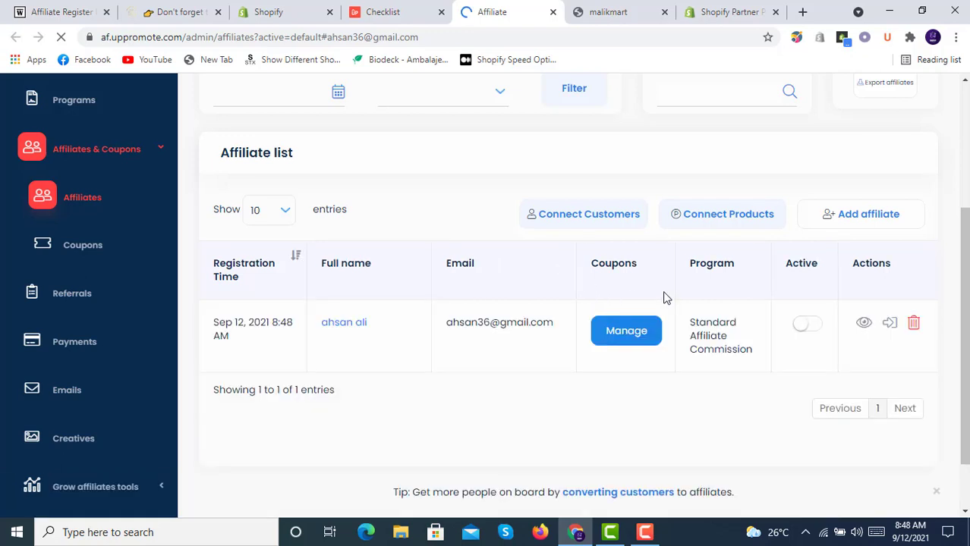
pyautogui.click(805, 319)
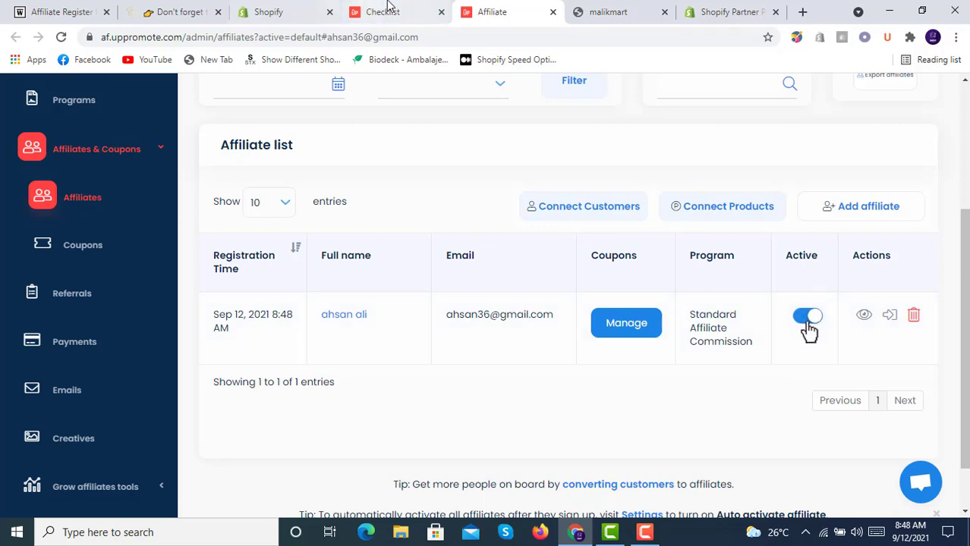
# - Return to the setup checklist and run Check Again repeatedly to refresh its 9-of-13 progress
pyautogui.click(387, 8)
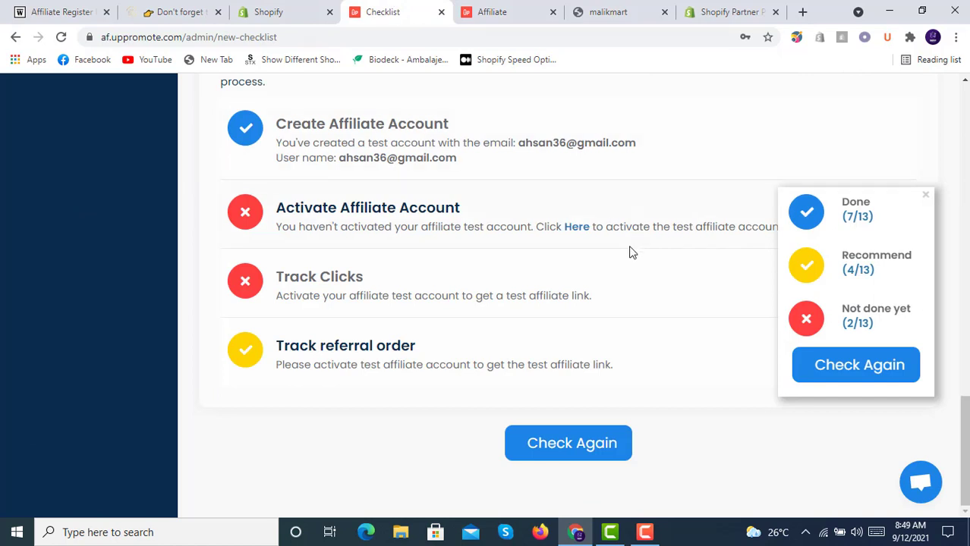
pyautogui.click(823, 363)
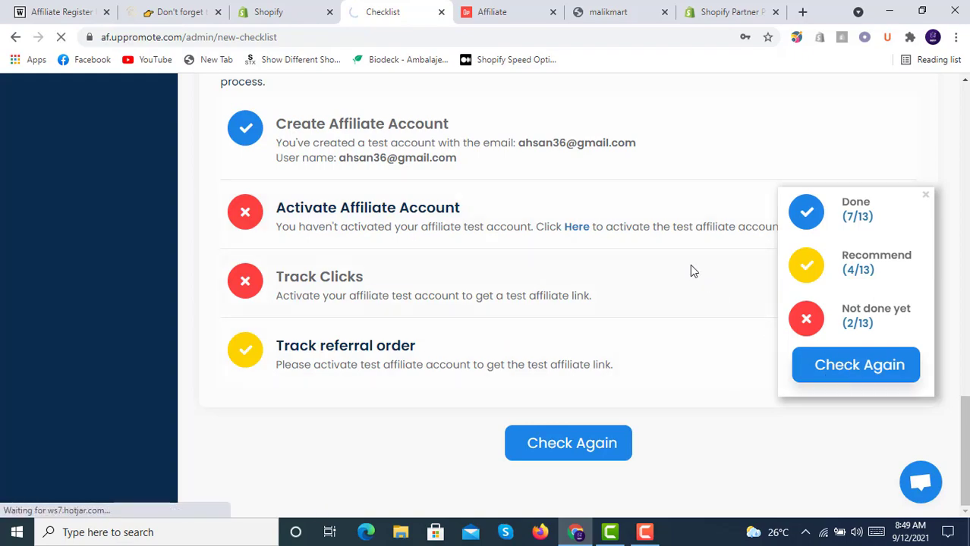
pyautogui.scroll(-7, 652, 268)
pyautogui.scroll(-10, 653, 267)
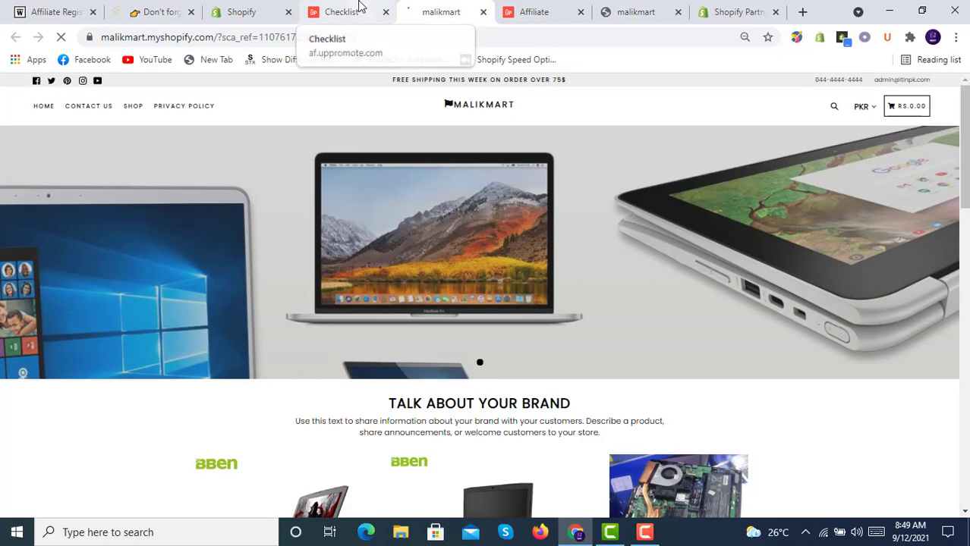
pyautogui.click(359, 6)
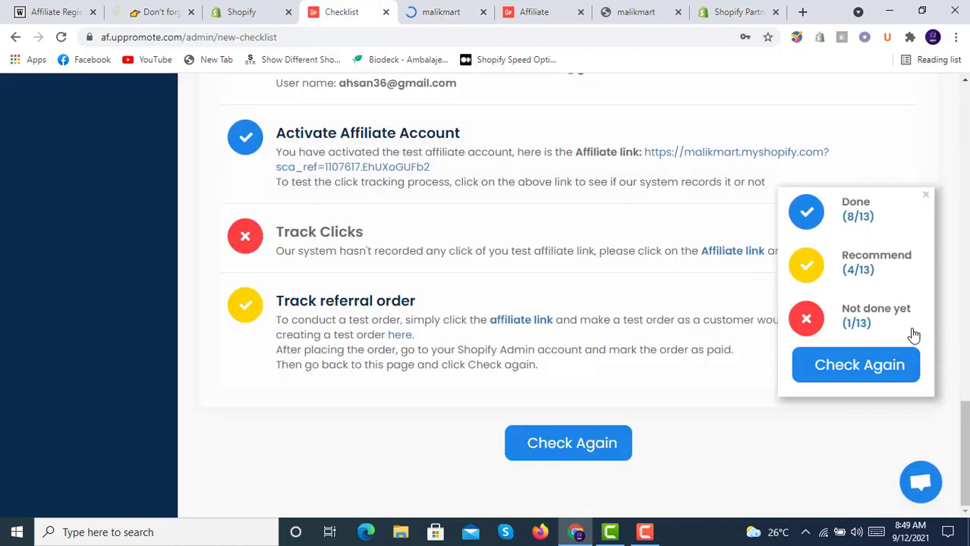
pyautogui.click(882, 365)
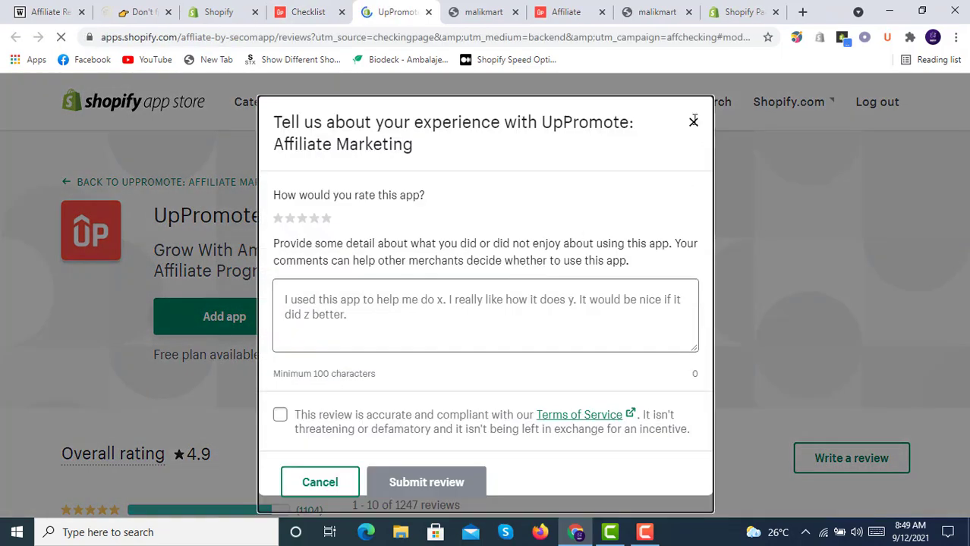
# - Close the UpPromote review form without submitting and dismiss the Sweet! dialog on the checklist
pyautogui.click(693, 121)
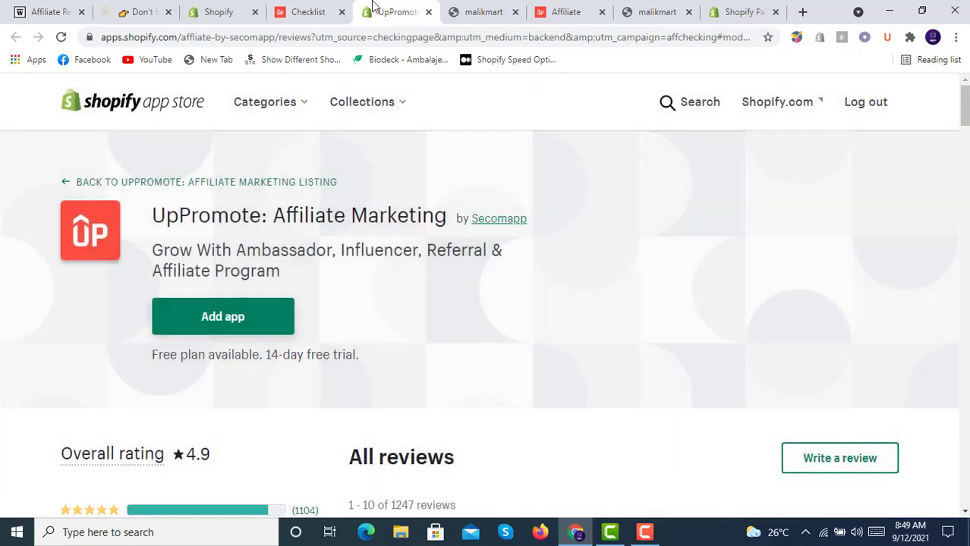
pyautogui.click(309, 6)
pyautogui.click(480, 380)
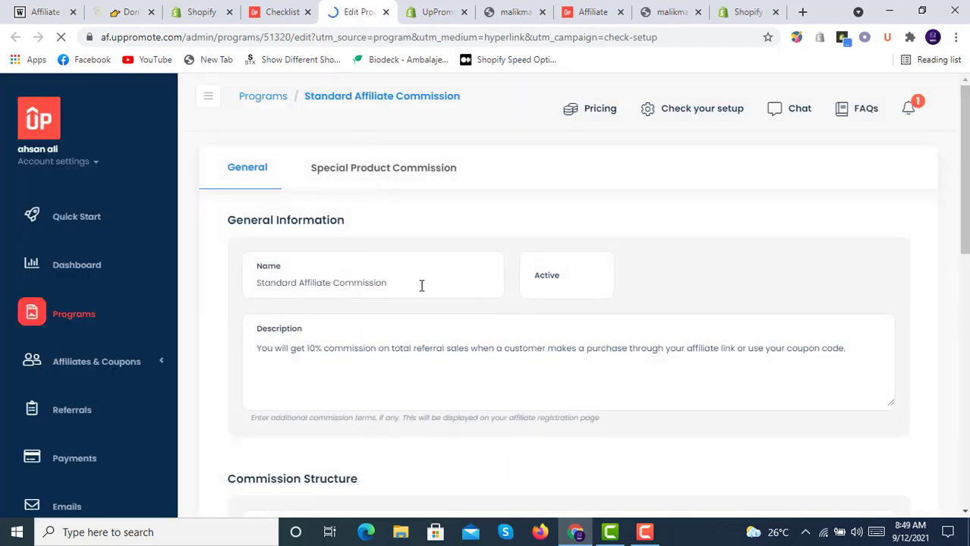
# - Save the Standard Affiliate Commission program with its 10.00% Percent Of Sale commission
pyautogui.scroll(-5, 420, 284)
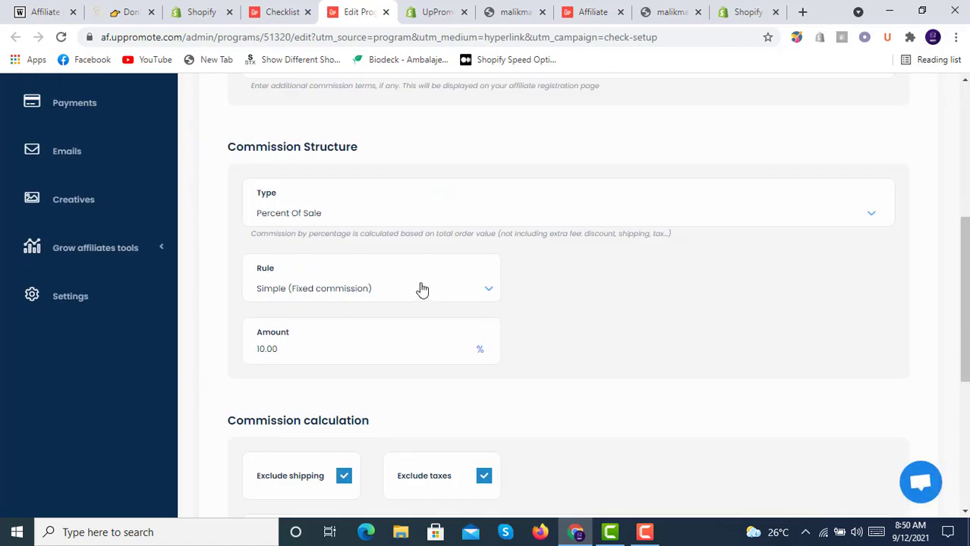
pyautogui.scroll(-1, 420, 288)
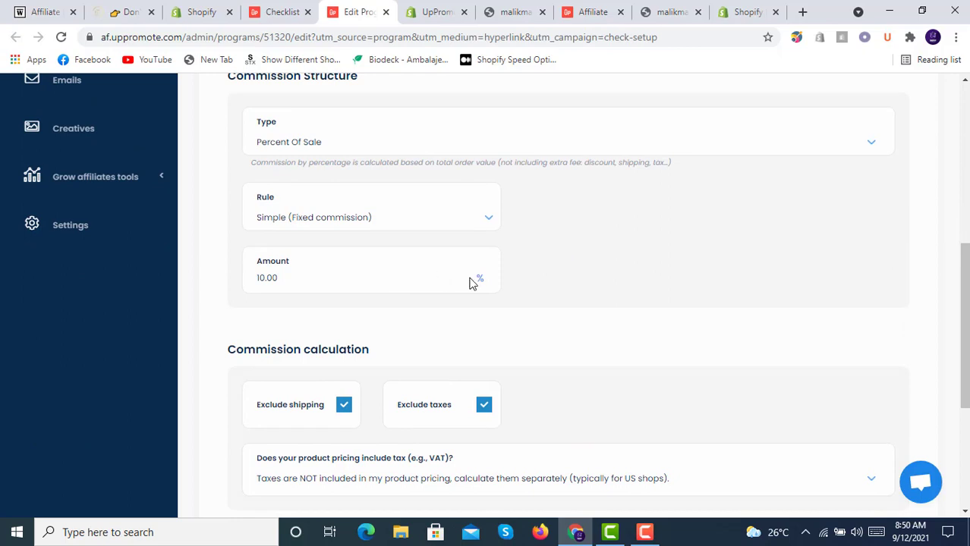
pyautogui.scroll(-4, 470, 283)
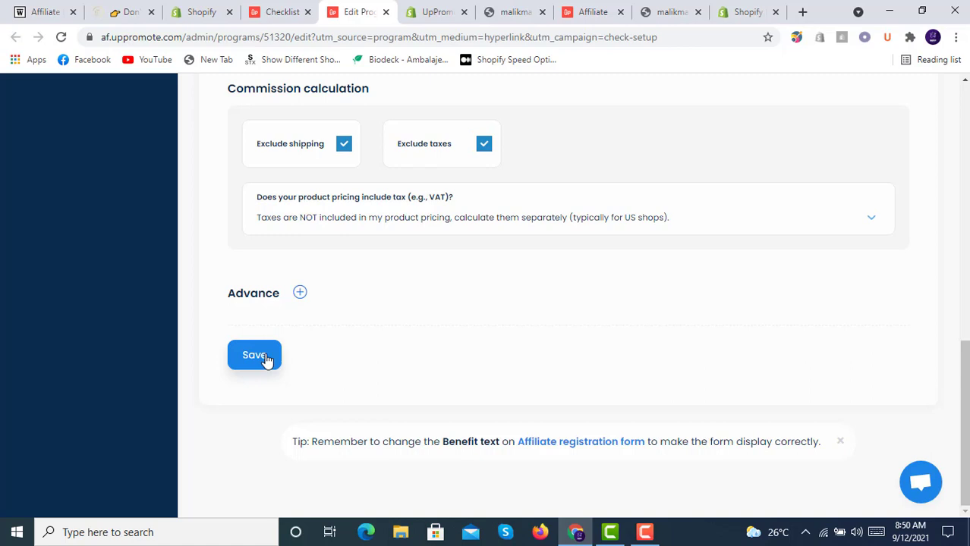
pyautogui.click(254, 355)
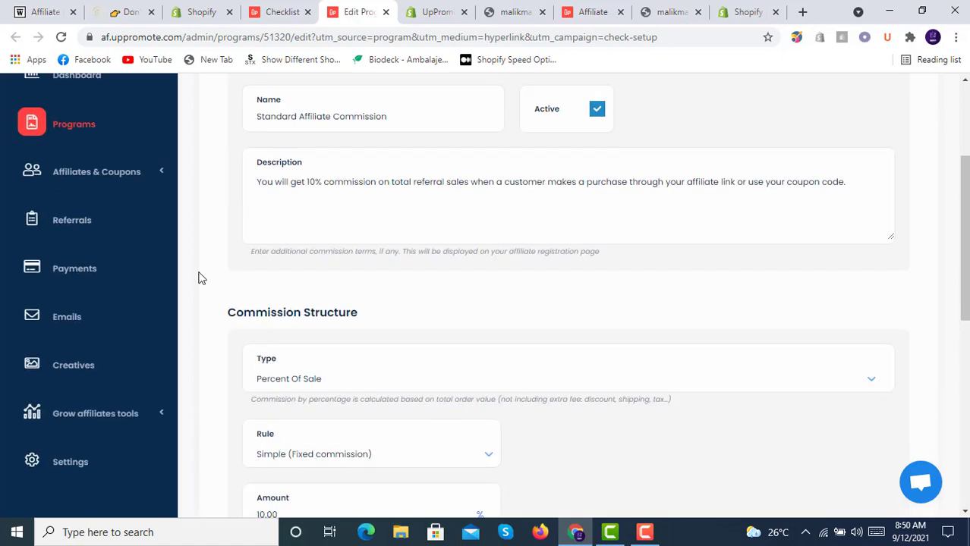
pyautogui.click(88, 282)
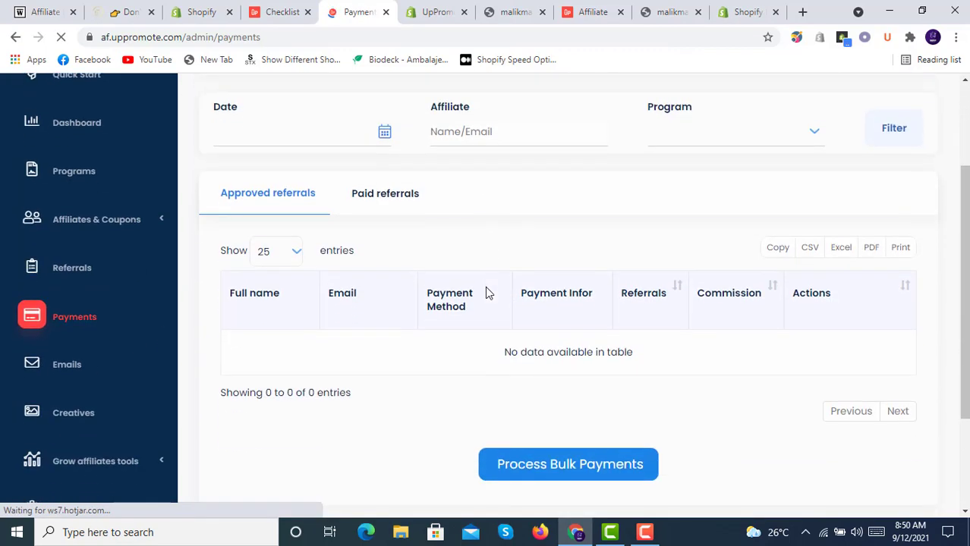
# - Review the Payments page's empty Approved referrals table with 0 entries
pyautogui.scroll(-4, 486, 288)
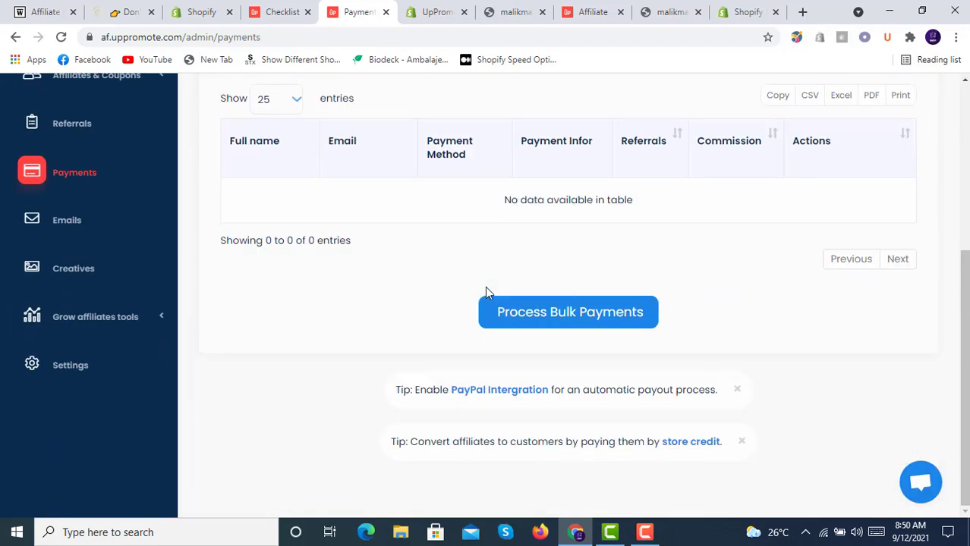
pyautogui.scroll(4, 485, 288)
pyautogui.scroll(-1, 485, 293)
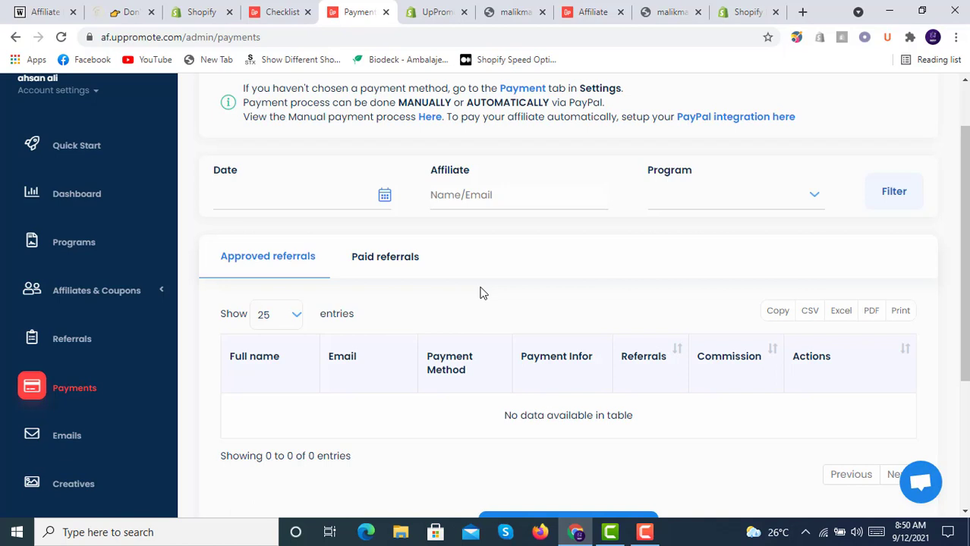
pyautogui.scroll(1, 481, 293)
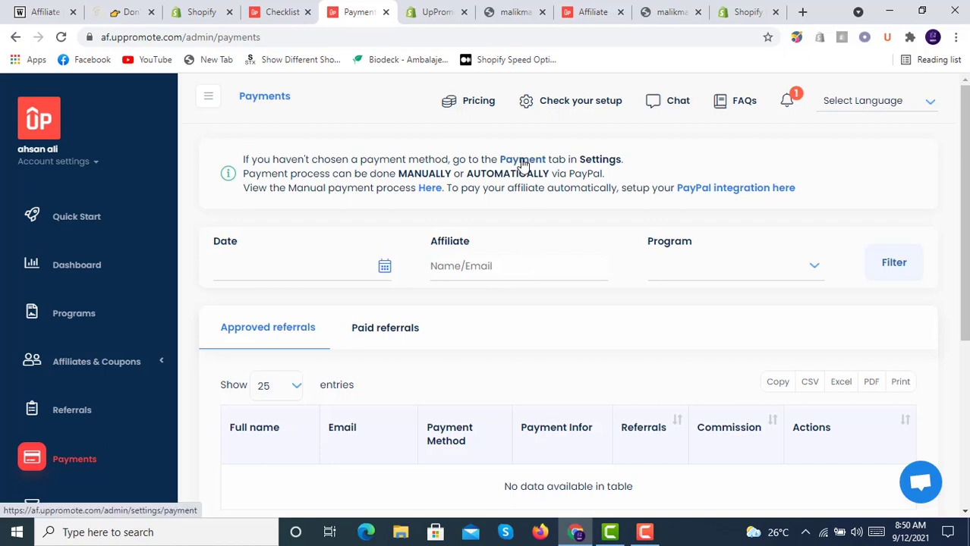
pyautogui.scroll(-4, 46, 349)
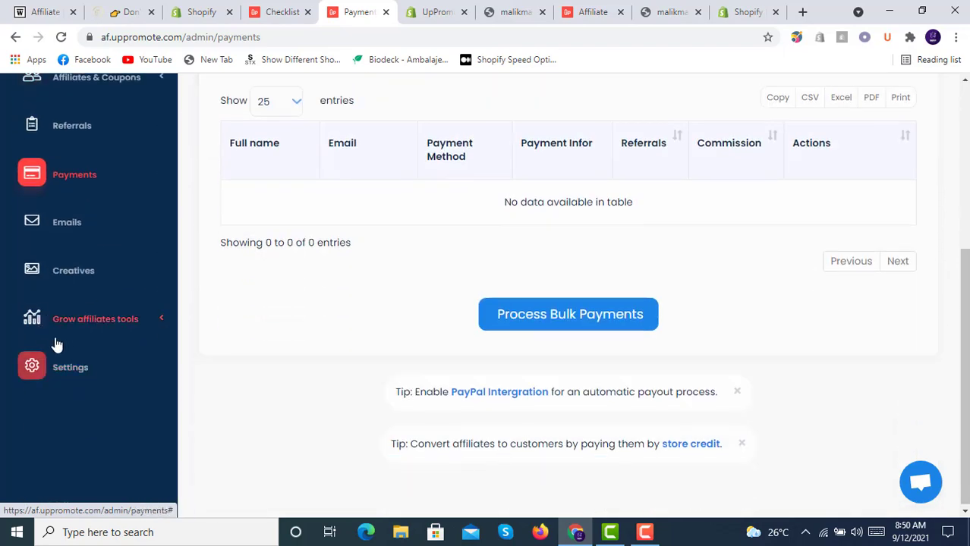
pyautogui.click(75, 367)
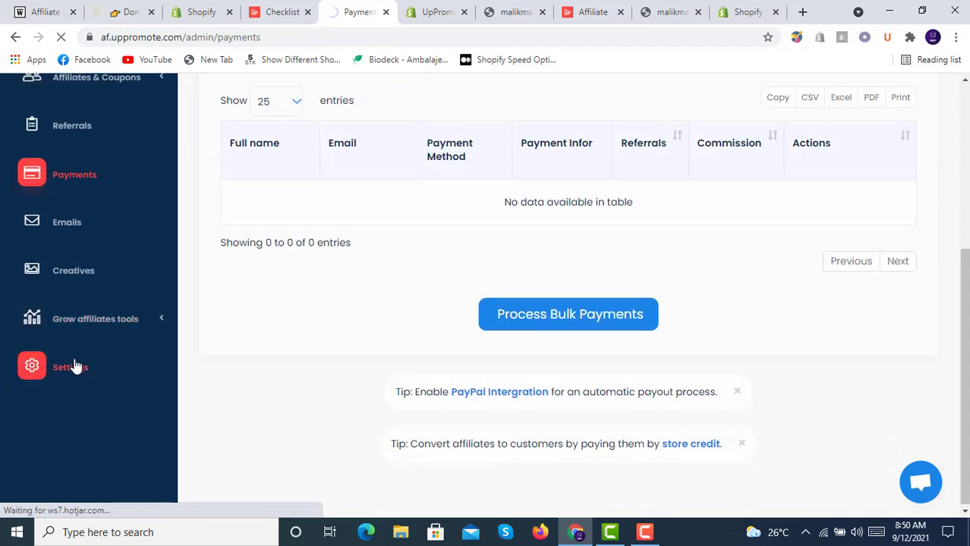
# - Open Payment settings in UpPromote's Settings page
pyautogui.scroll(-3, 315, 302)
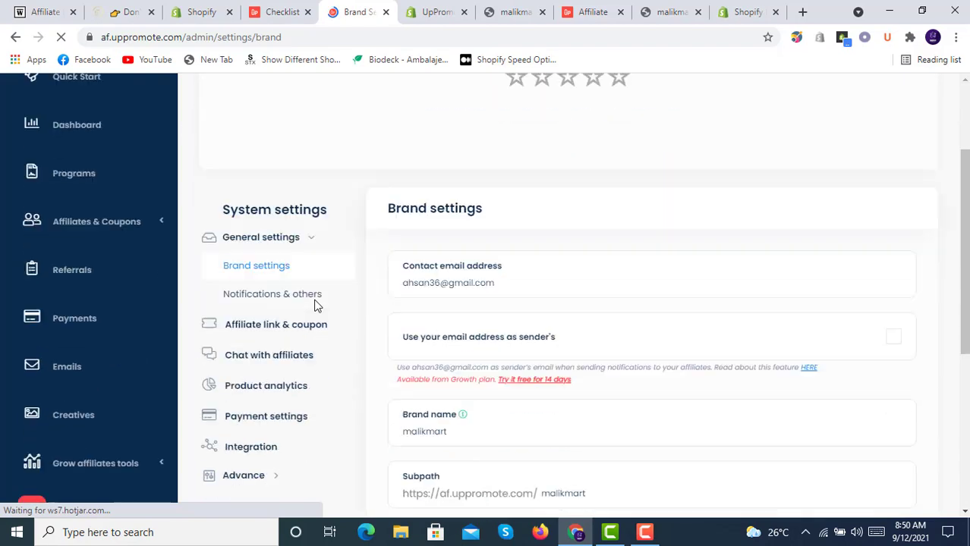
pyautogui.scroll(-2, 315, 305)
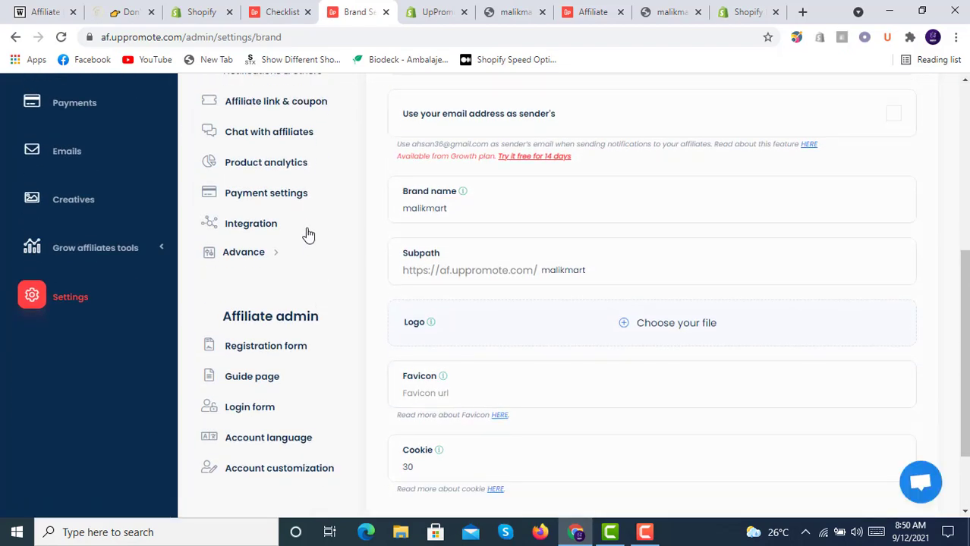
pyautogui.click(284, 192)
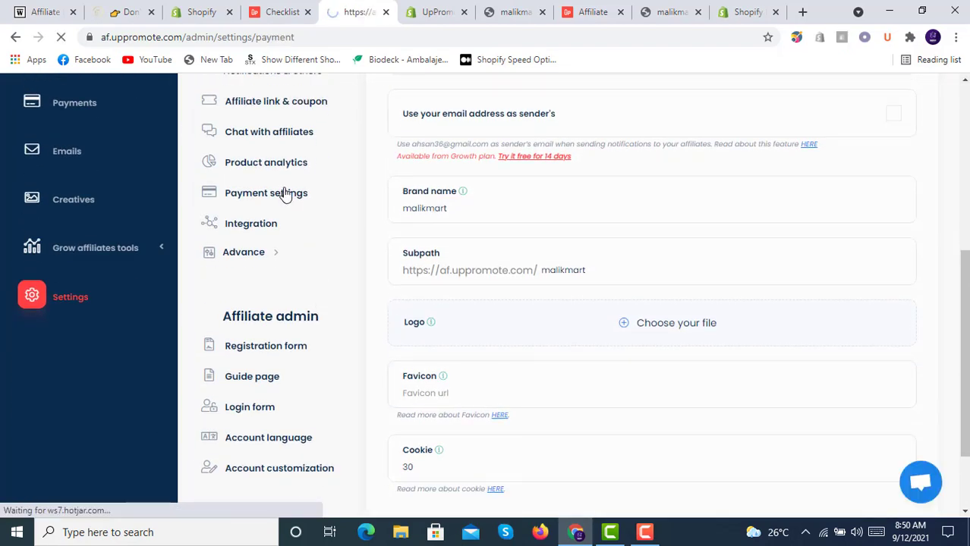
pyautogui.scroll(-1, 463, 249)
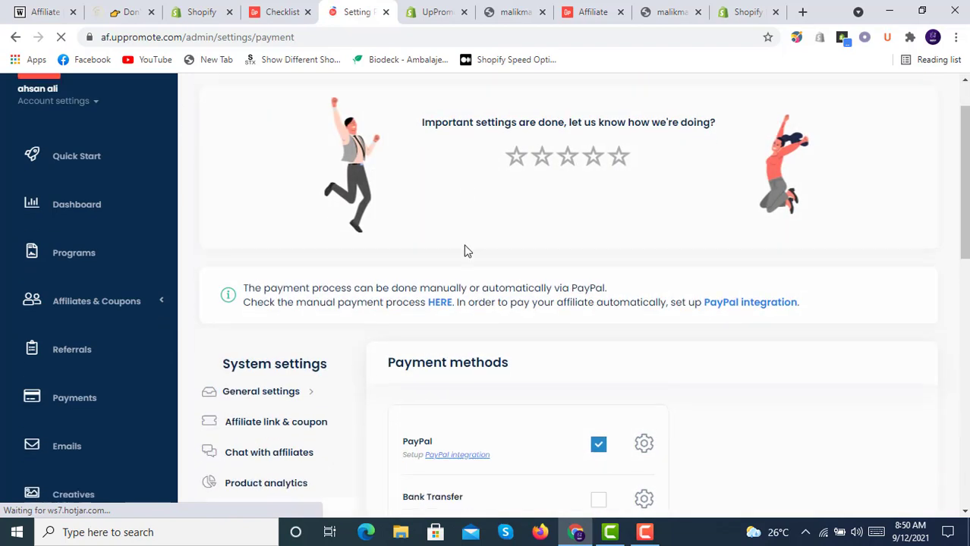
pyautogui.scroll(-2, 465, 249)
pyautogui.scroll(-2, 467, 251)
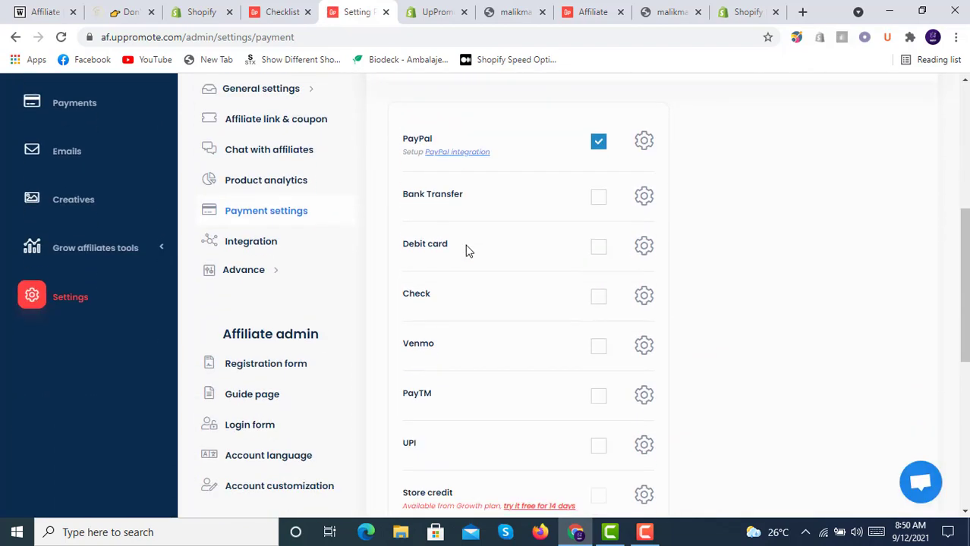
# - Enable Bank Transfer, Debit card, Check, Venmo, PayTM and UPI payout methods and save
pyautogui.click(604, 202)
pyautogui.click(599, 249)
pyautogui.click(599, 300)
pyautogui.click(600, 348)
pyautogui.click(600, 398)
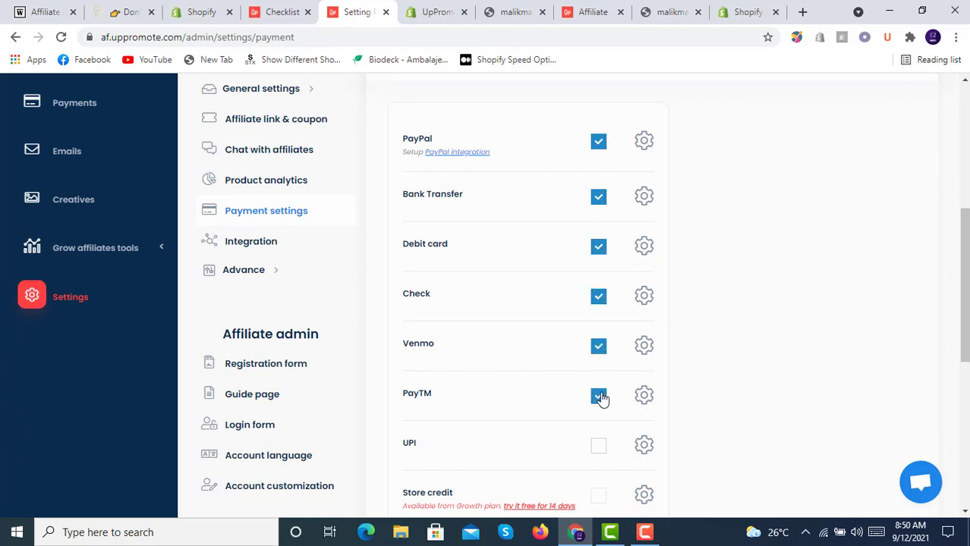
pyautogui.click(599, 447)
pyautogui.scroll(-3, 566, 357)
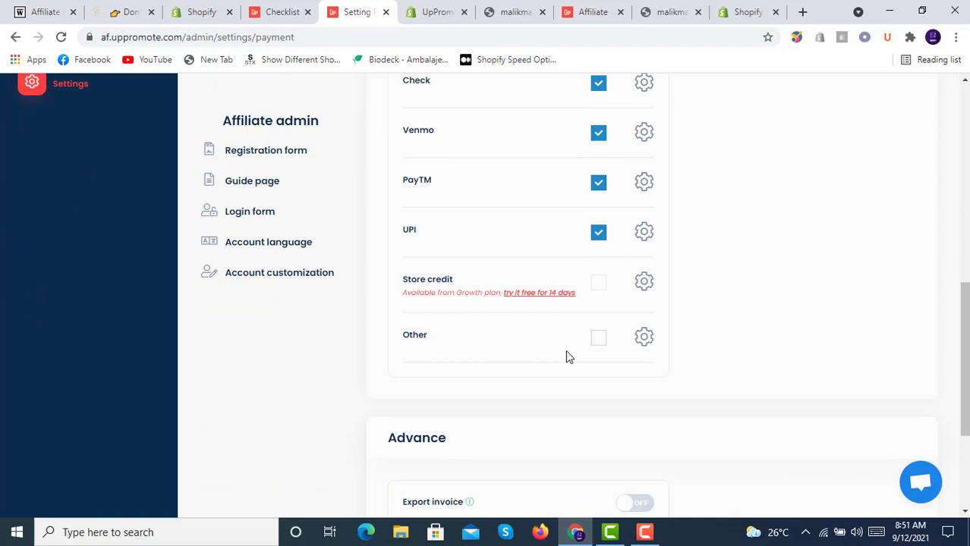
pyautogui.scroll(-3, 566, 356)
pyautogui.click(427, 400)
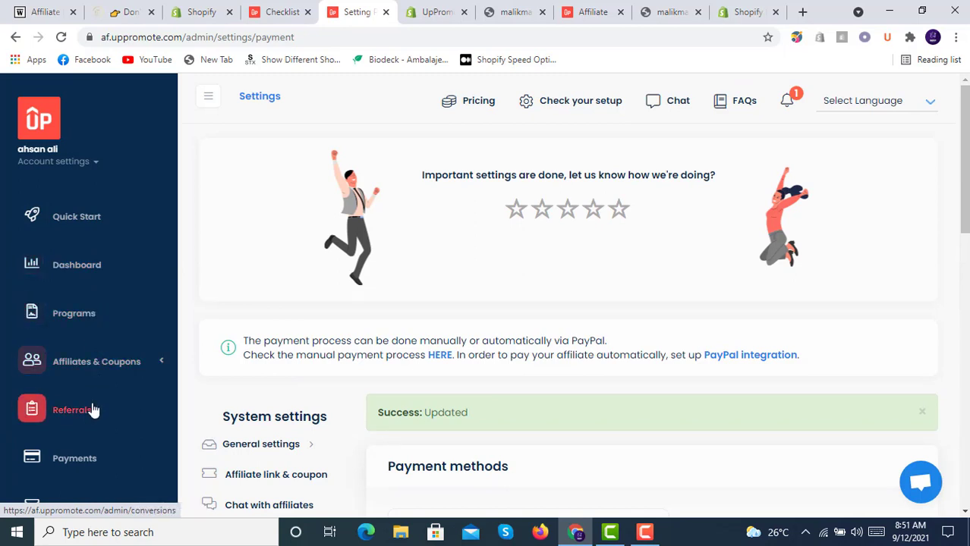
# - Look over the saved payment settings and go to the Referrals page
pyautogui.scroll(-2, 92, 408)
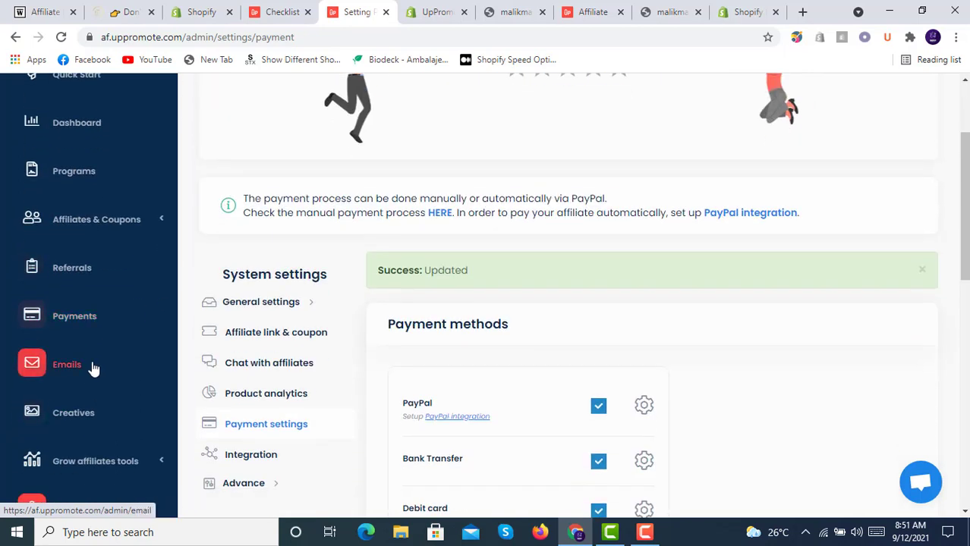
pyautogui.scroll(-1, 95, 411)
pyautogui.scroll(-2, 97, 409)
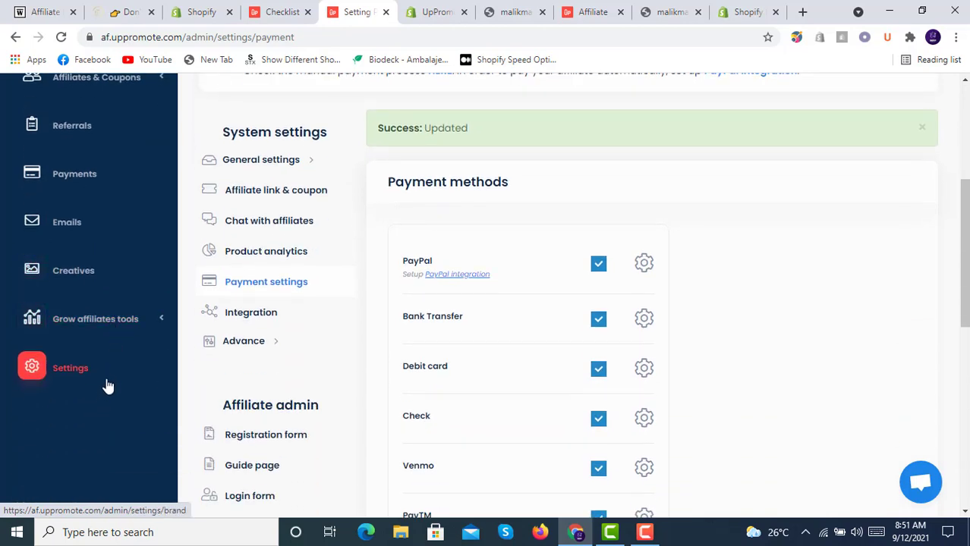
pyautogui.scroll(1, 107, 387)
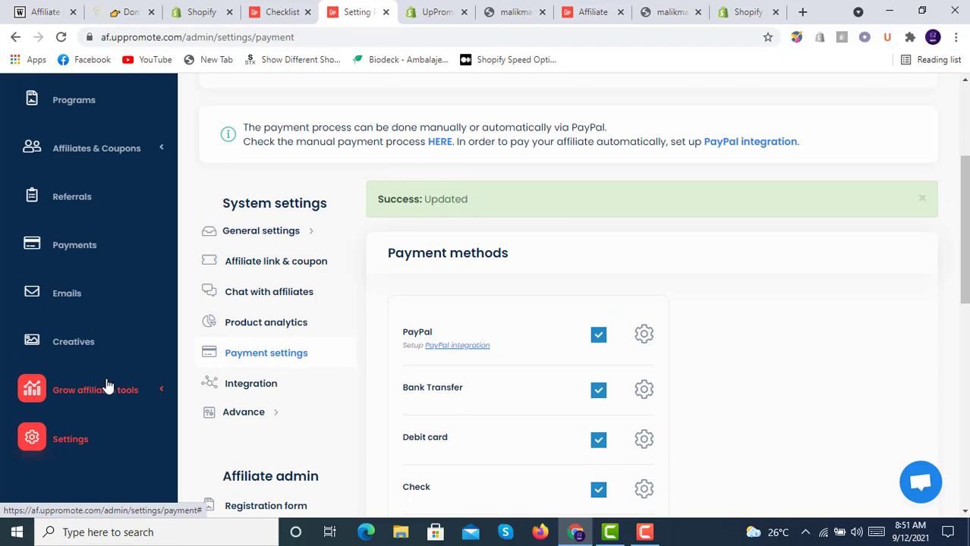
pyautogui.scroll(3, 107, 387)
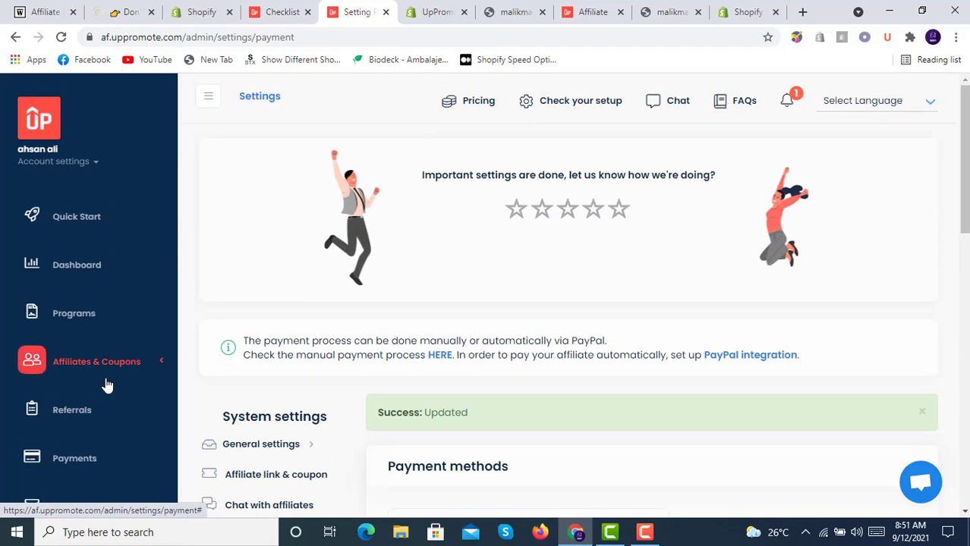
pyautogui.click(94, 418)
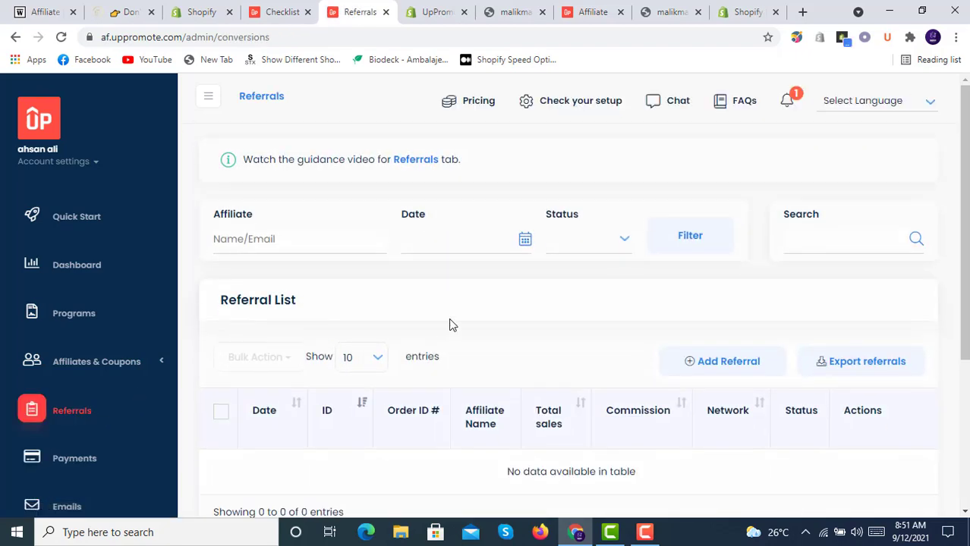
# - Copy the register-affiliate-account embed link from the Dashboard's Promote Your Registration Form section
pyautogui.scroll(-3, 451, 325)
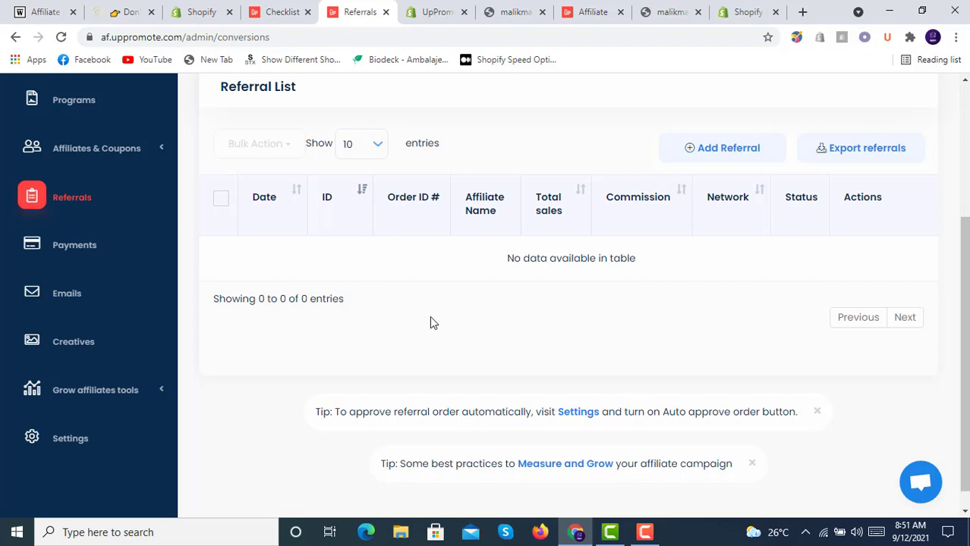
pyautogui.scroll(3, 430, 323)
pyautogui.click(90, 267)
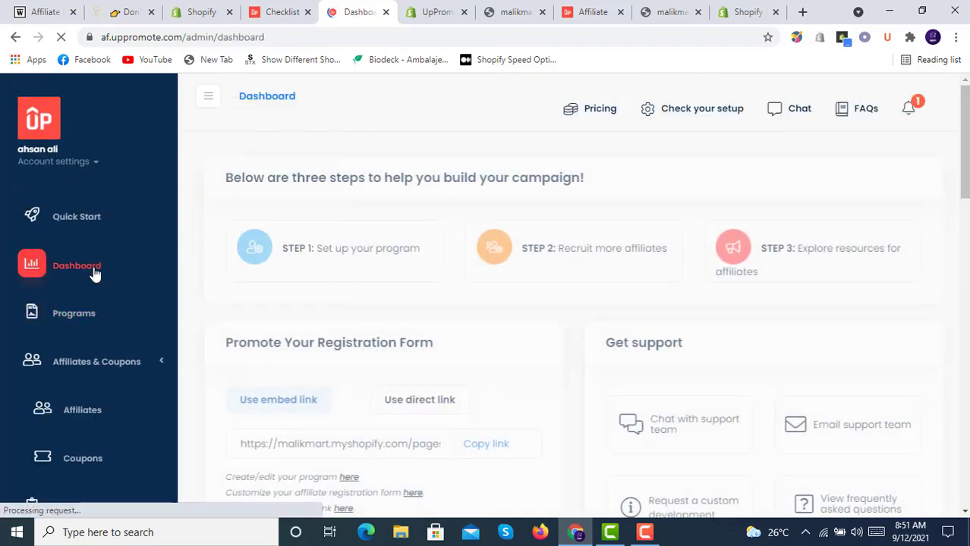
pyautogui.scroll(-1, 384, 265)
pyautogui.scroll(-3, 385, 265)
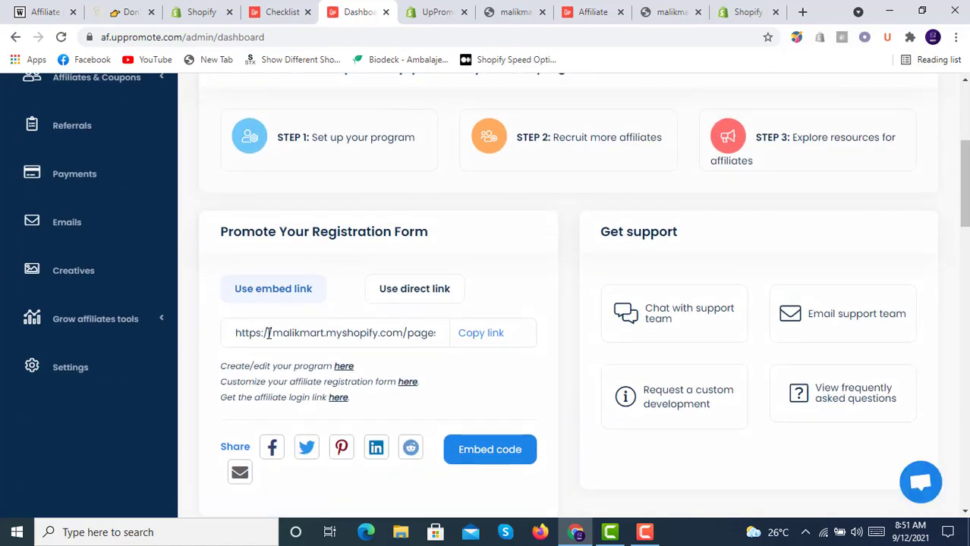
pyautogui.moveTo(238, 337); pyautogui.dragTo(442, 336)
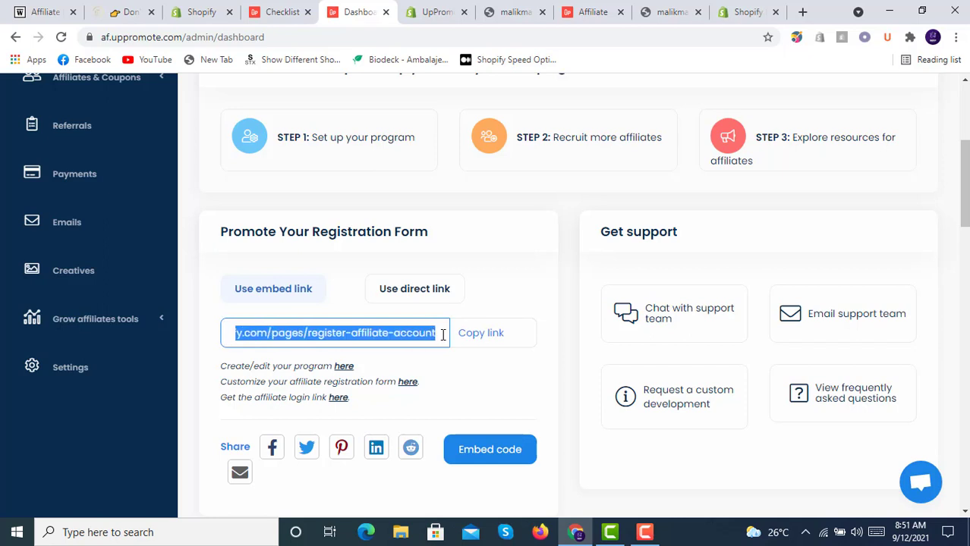
pyautogui.click(442, 336)
pyautogui.click(475, 337)
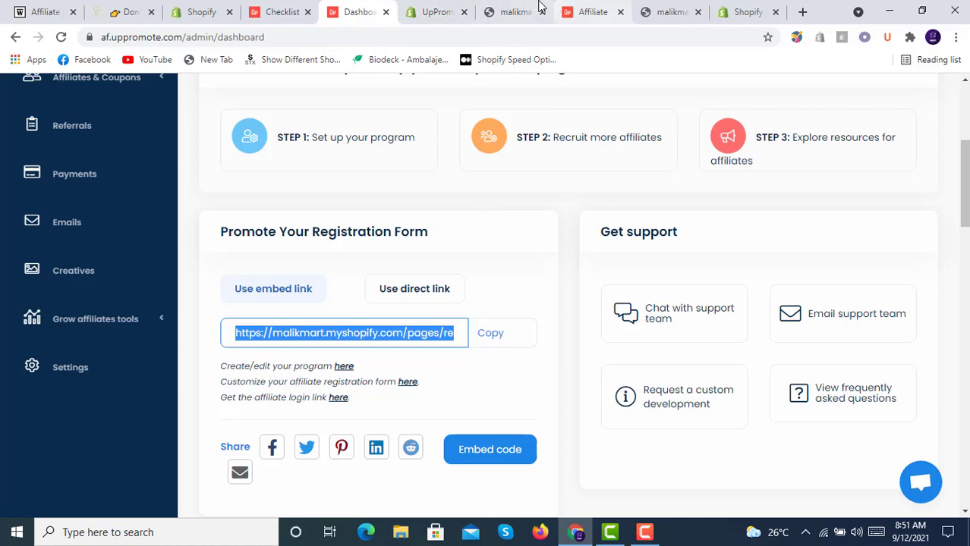
# - Go to Online Store > Navigation in the Shopify admin
pyautogui.click(510, 9)
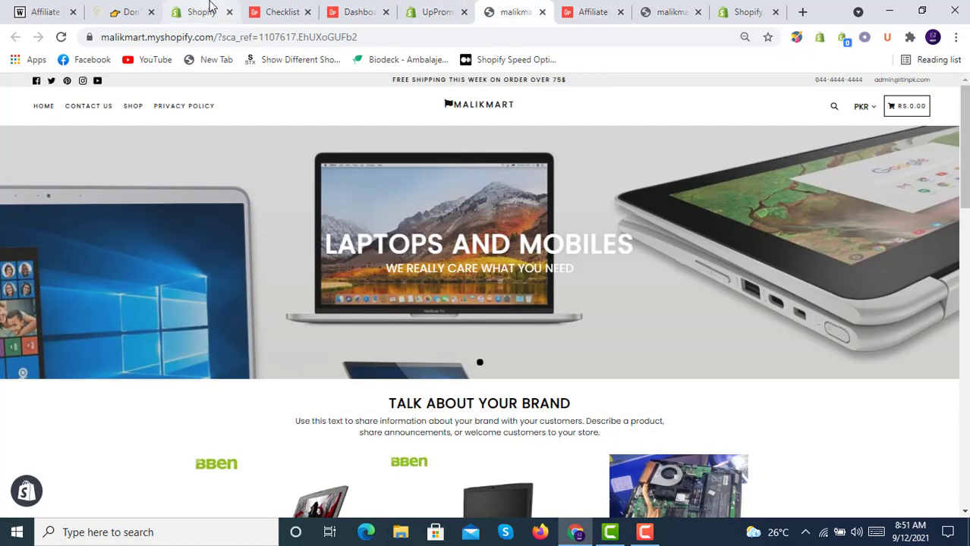
pyautogui.click(430, 7)
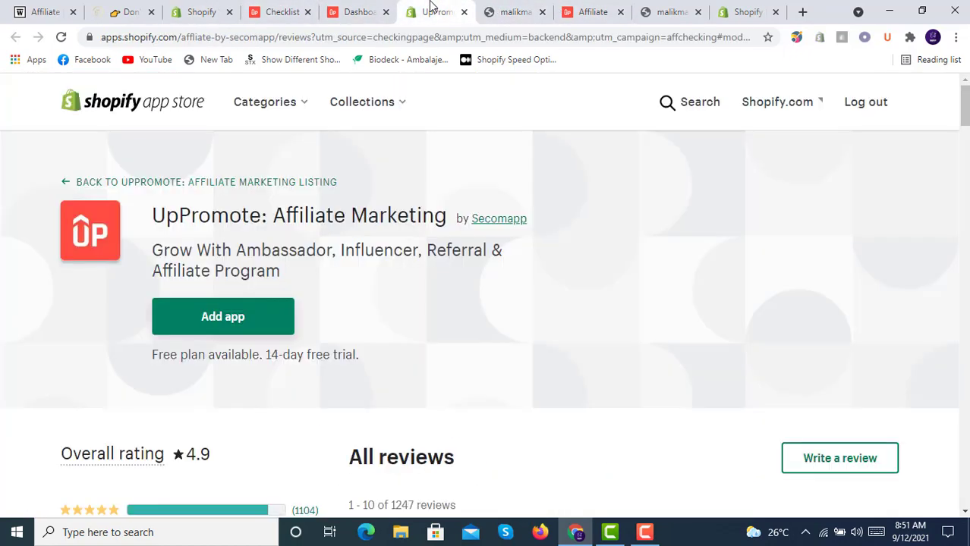
pyautogui.click(196, 7)
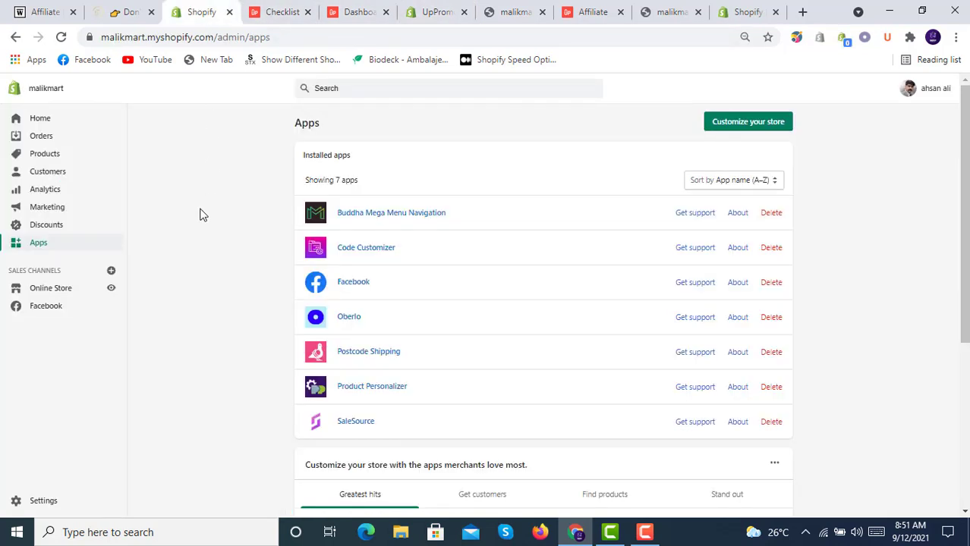
pyautogui.click(69, 289)
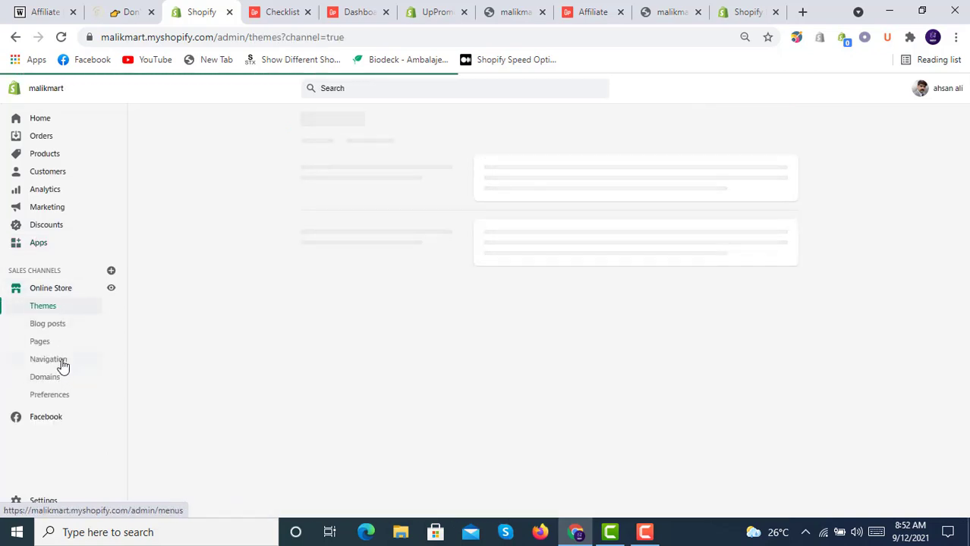
pyautogui.click(63, 366)
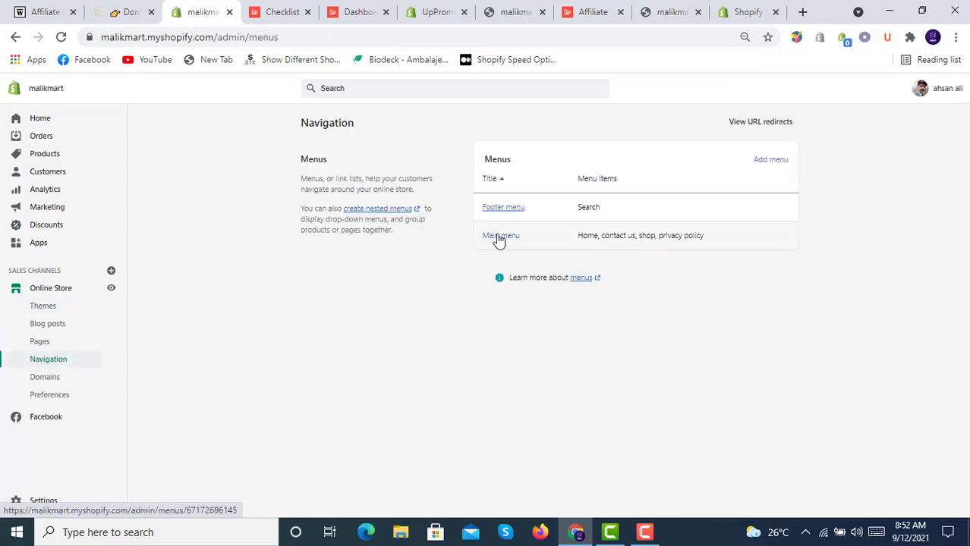
# - Add a 'Refer & Get Paid 10%' Main menu item linking to the pasted registration URL
pyautogui.click(498, 237)
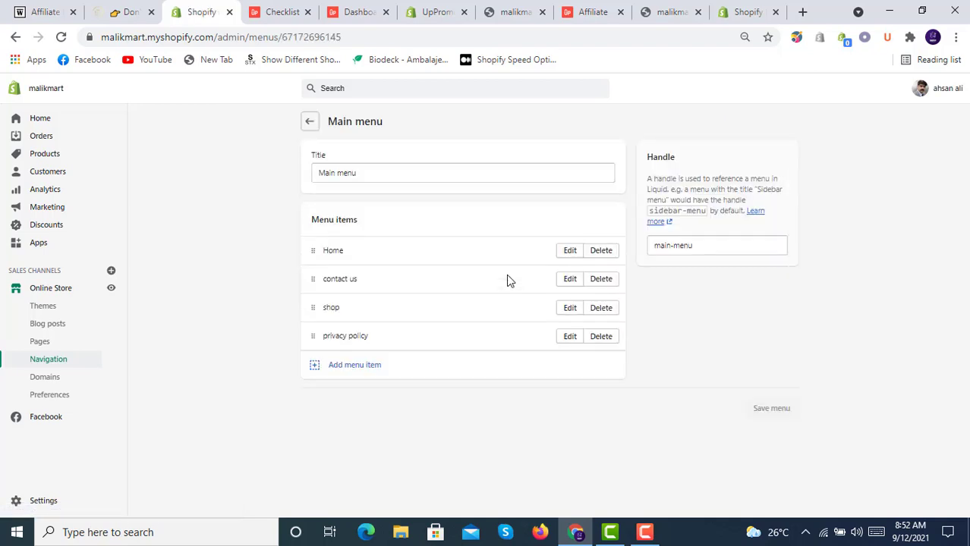
pyautogui.click(363, 365)
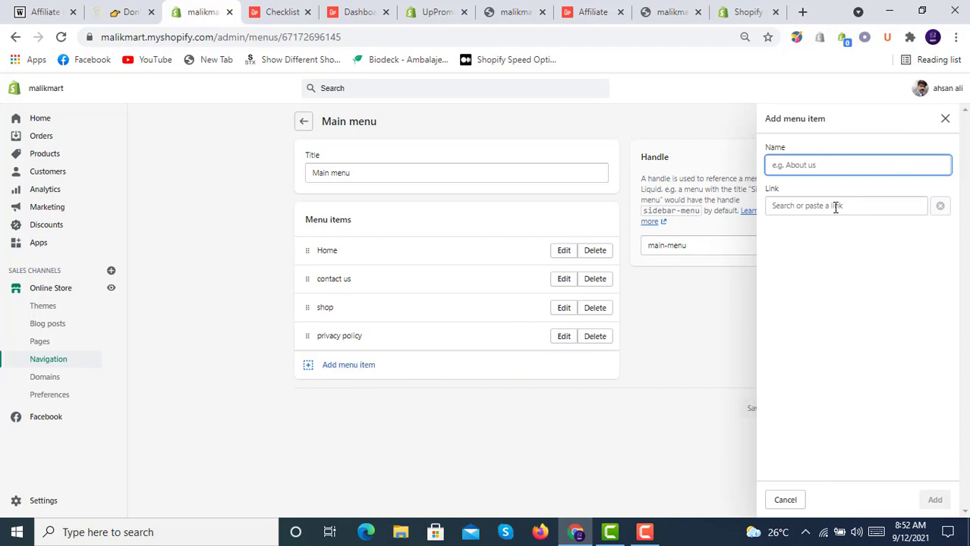
pyautogui.write('Refer & Get Paid 10%')
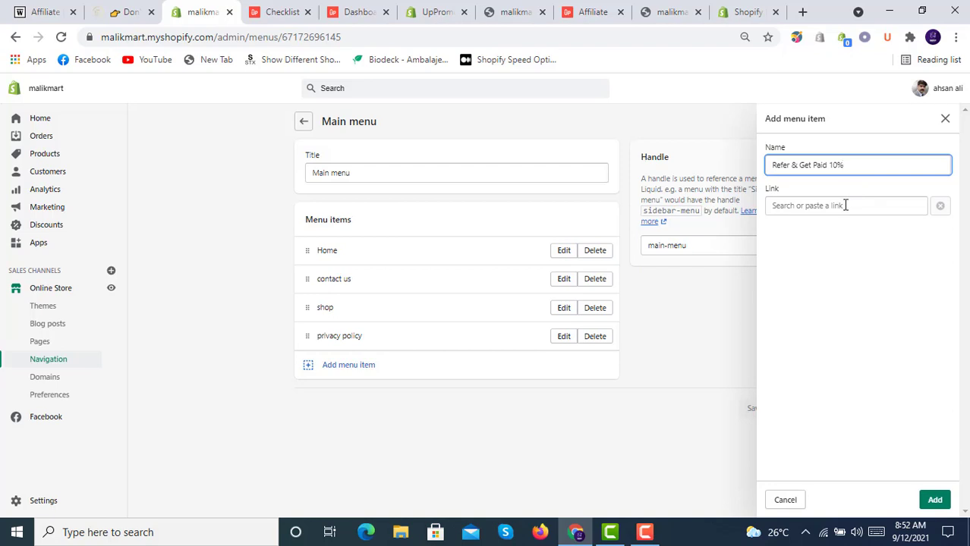
pyautogui.click(845, 206)
pyautogui.rightClick(846, 210)
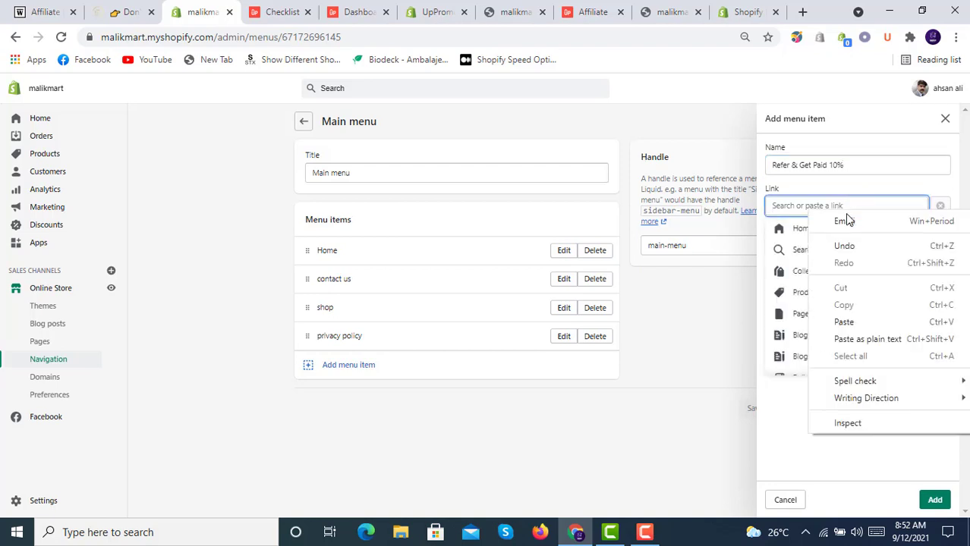
pyautogui.click(869, 321)
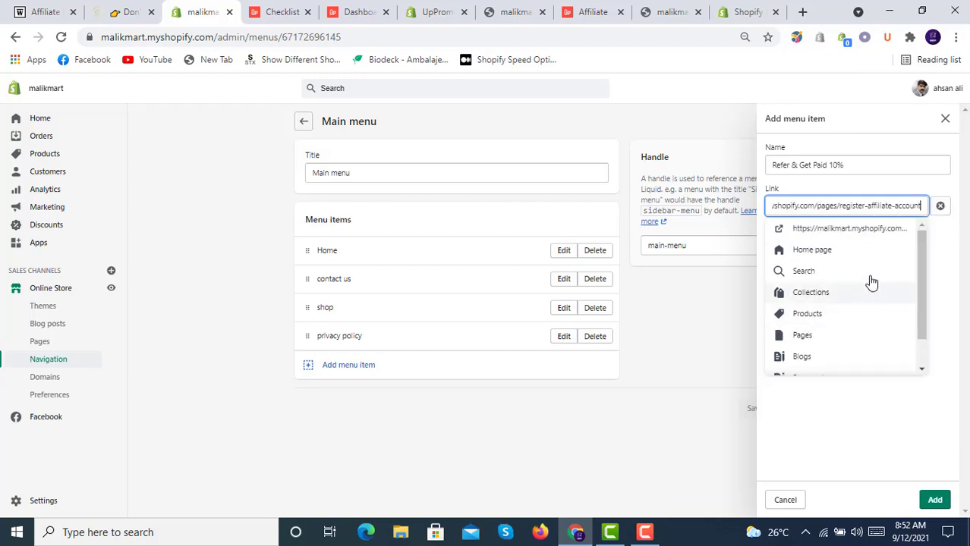
pyautogui.click(860, 234)
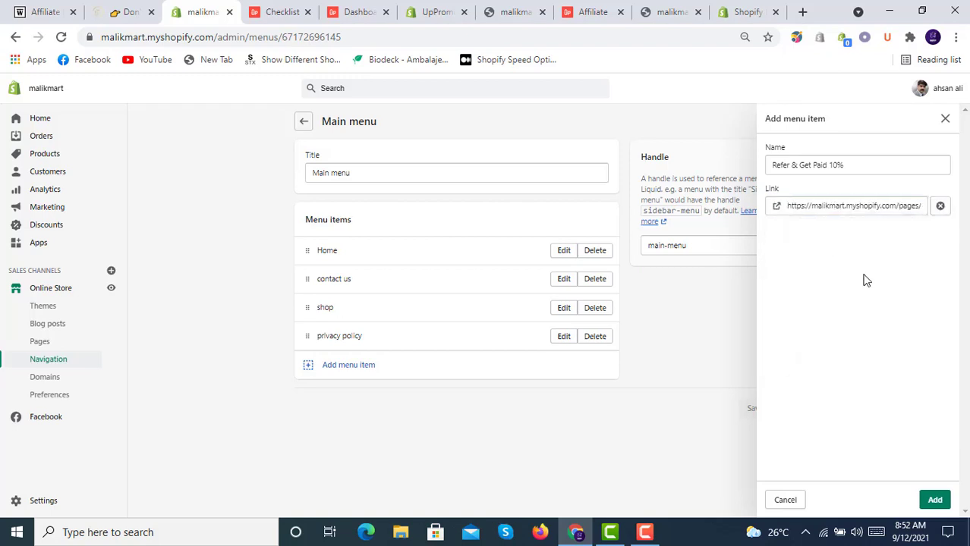
pyautogui.click(944, 500)
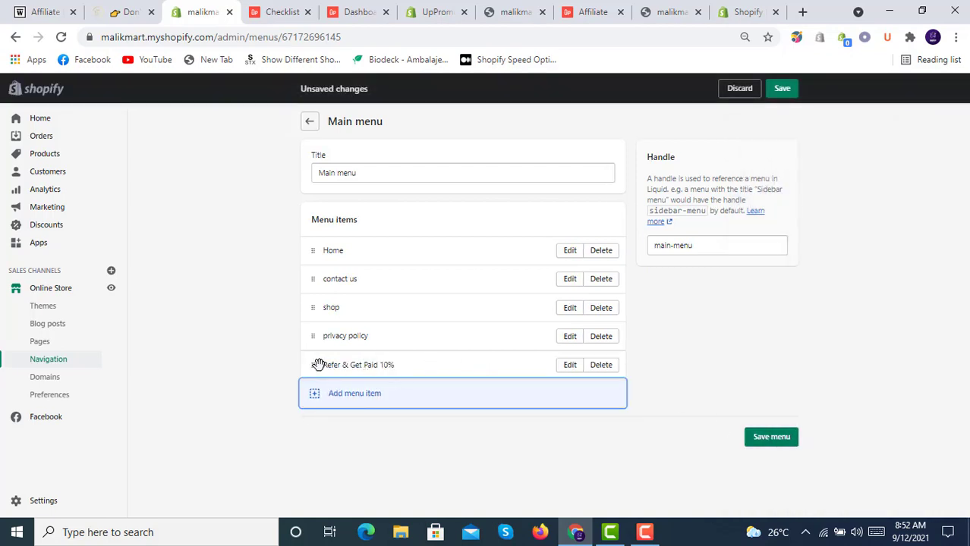
# - Move 'Refer & Get Paid 10%' above privacy policy and save the Main menu
pyautogui.moveTo(321, 364); pyautogui.dragTo(325, 342)
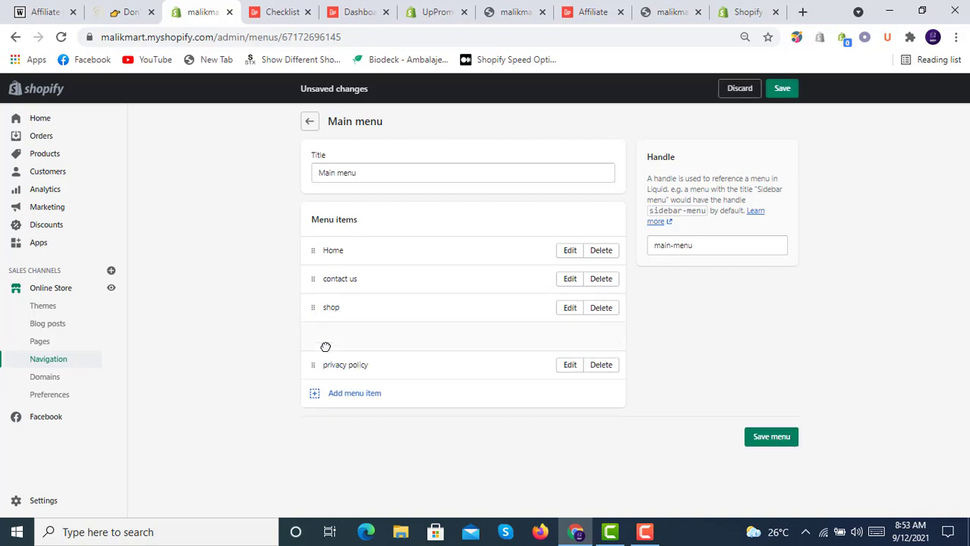
pyautogui.click(782, 441)
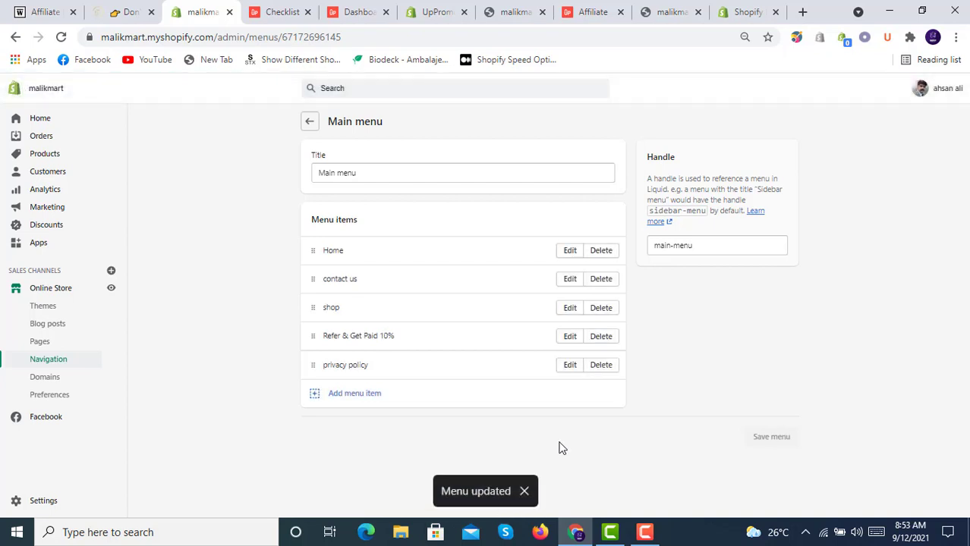
pyautogui.click(520, 7)
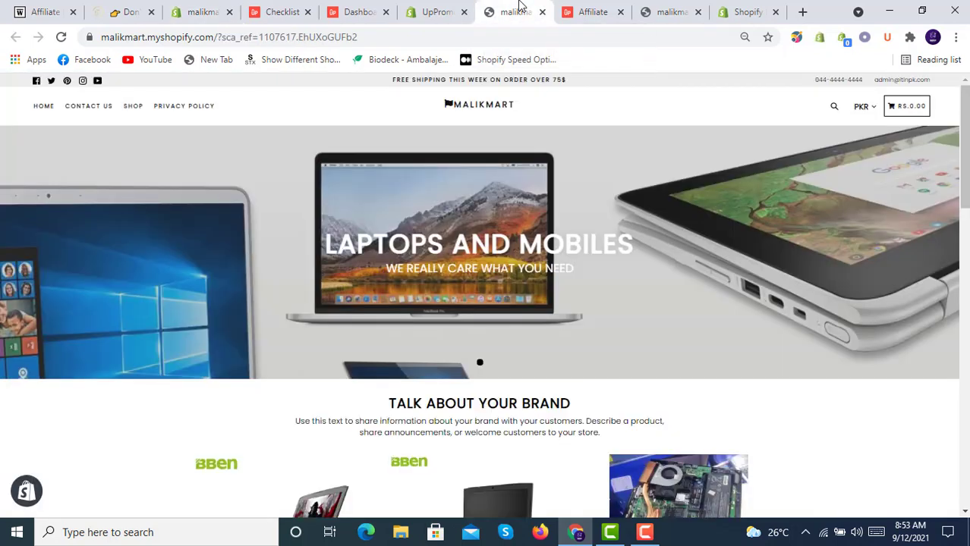
# - Reload the malikmart storefront several times to look for the new link
pyautogui.click(60, 37)
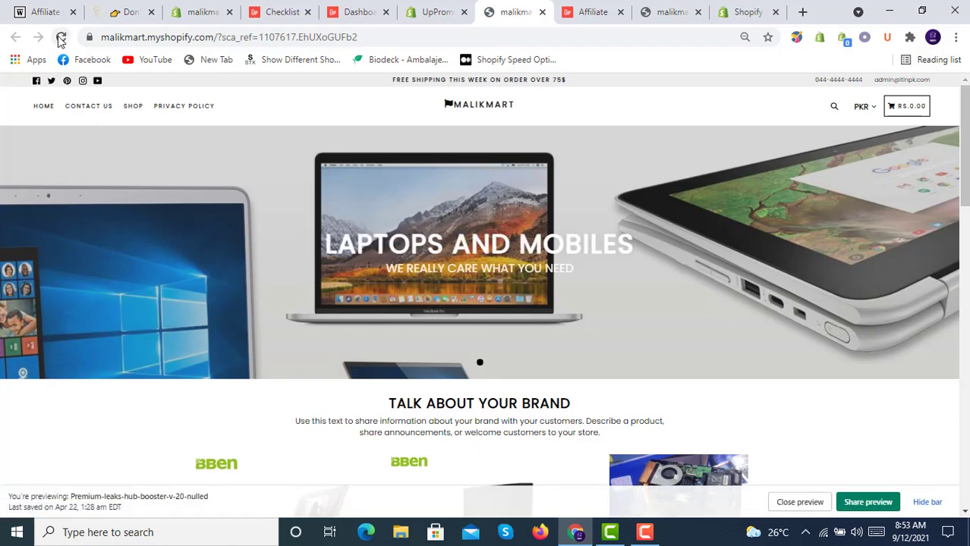
pyautogui.click(61, 38)
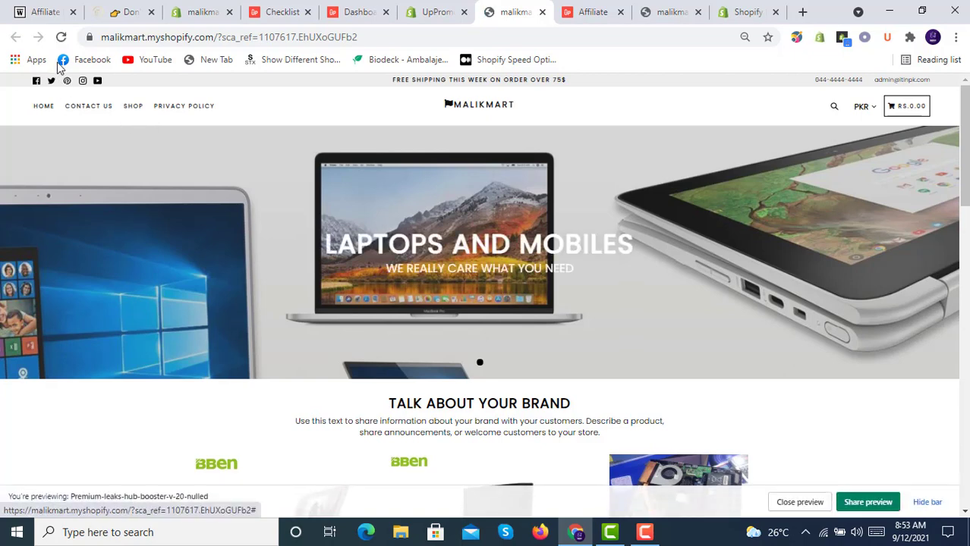
pyautogui.click(62, 38)
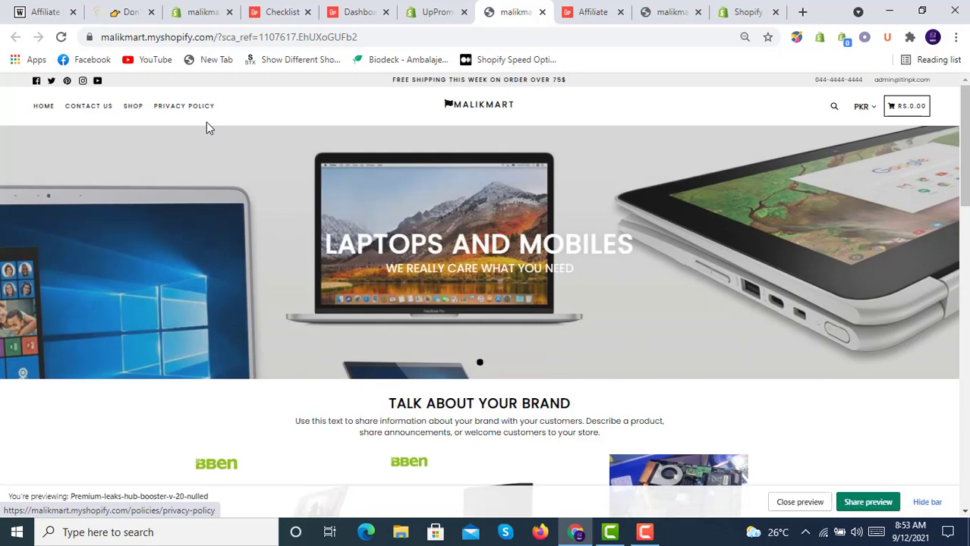
# - Check the Buddha Mega Menu Navigation app among the installed apps
pyautogui.click(202, 12)
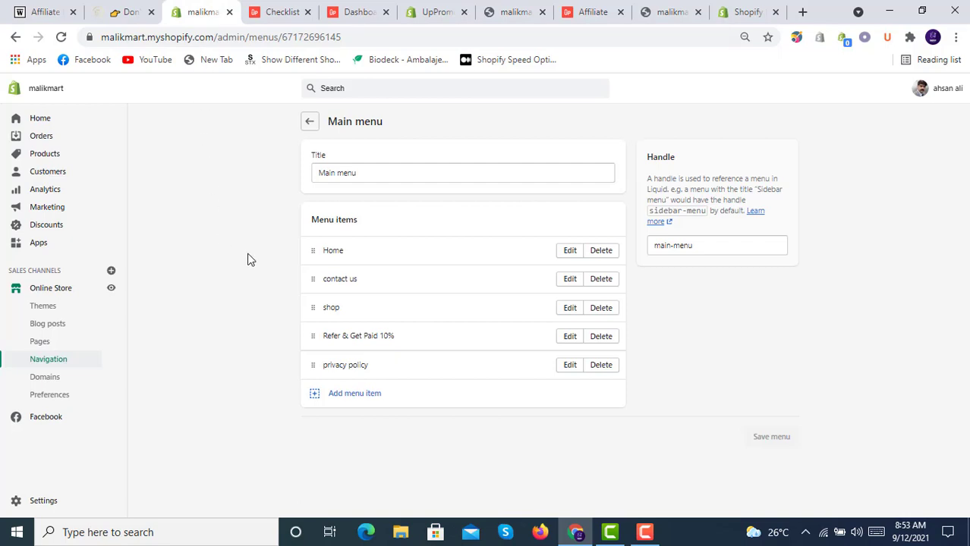
pyautogui.click(47, 244)
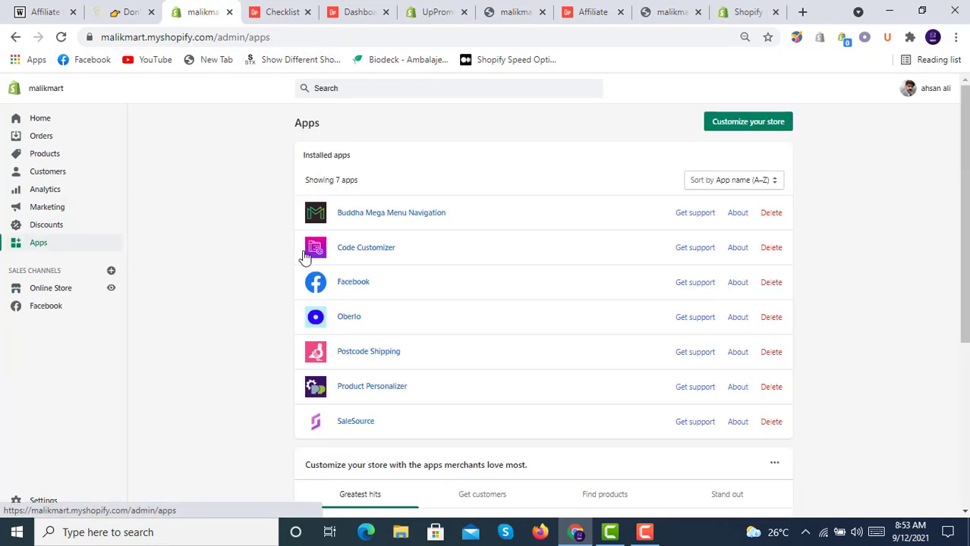
pyautogui.click(419, 226)
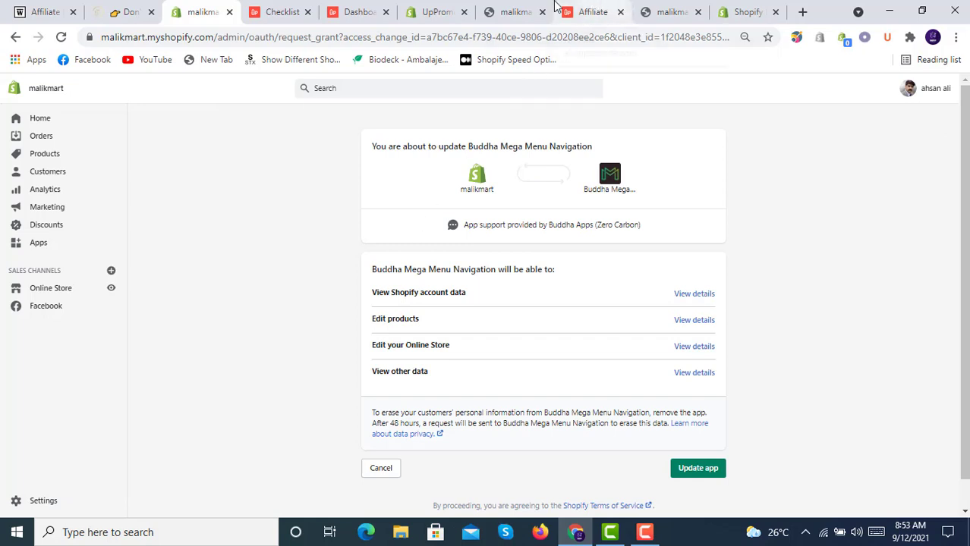
# - Reload both malikmart storefront tabs until the Refer & Get Paid 10% link appears
pyautogui.click(518, 7)
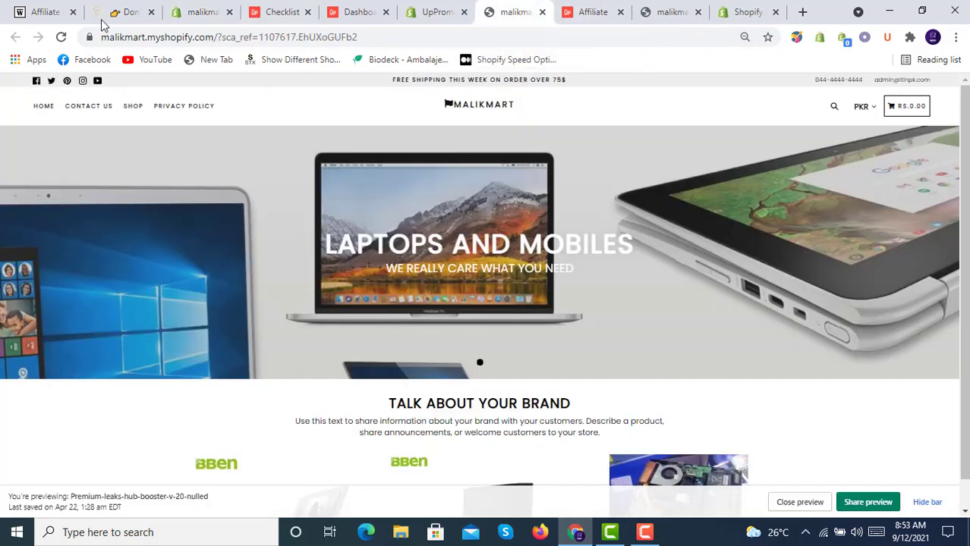
pyautogui.click(62, 38)
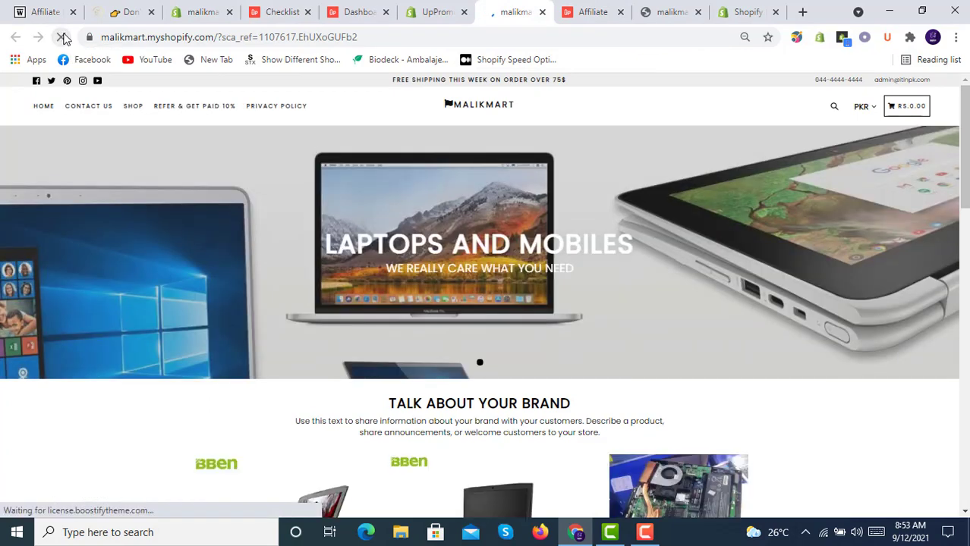
pyautogui.click(664, 11)
pyautogui.click(61, 38)
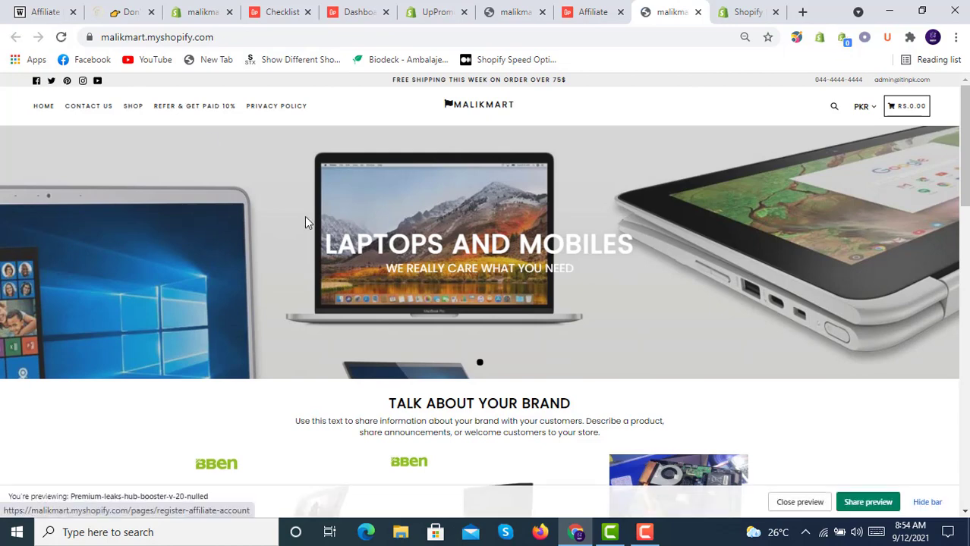
# - Open the Refer & Get Paid 10% page from the storefront menu and scroll the form
pyautogui.click(927, 502)
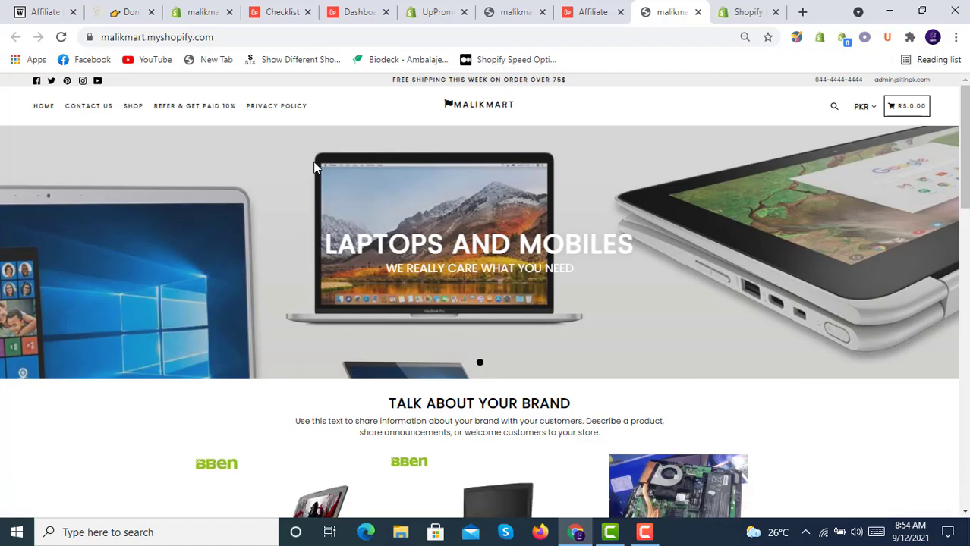
pyautogui.click(192, 111)
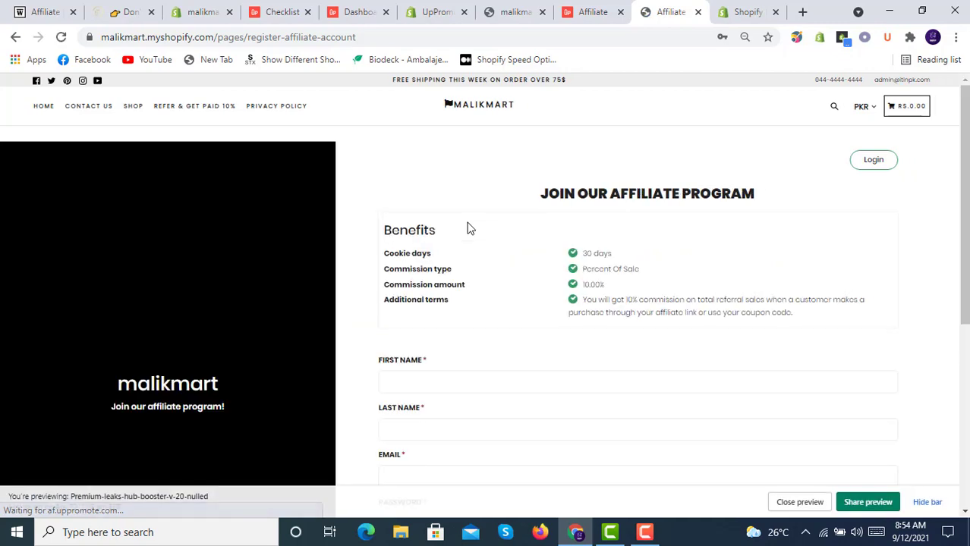
pyautogui.scroll(-3, 467, 258)
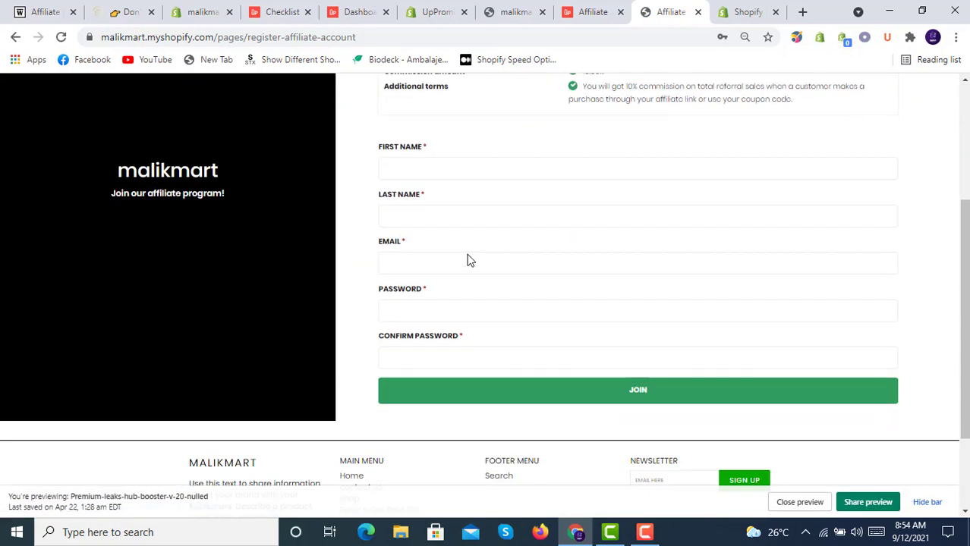
pyautogui.scroll(3, 467, 260)
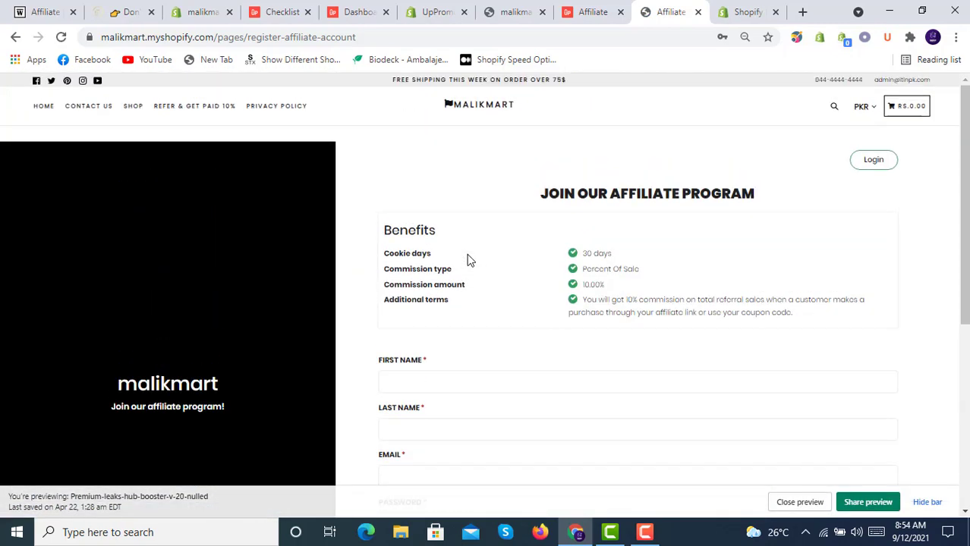
pyautogui.scroll(-4, 527, 267)
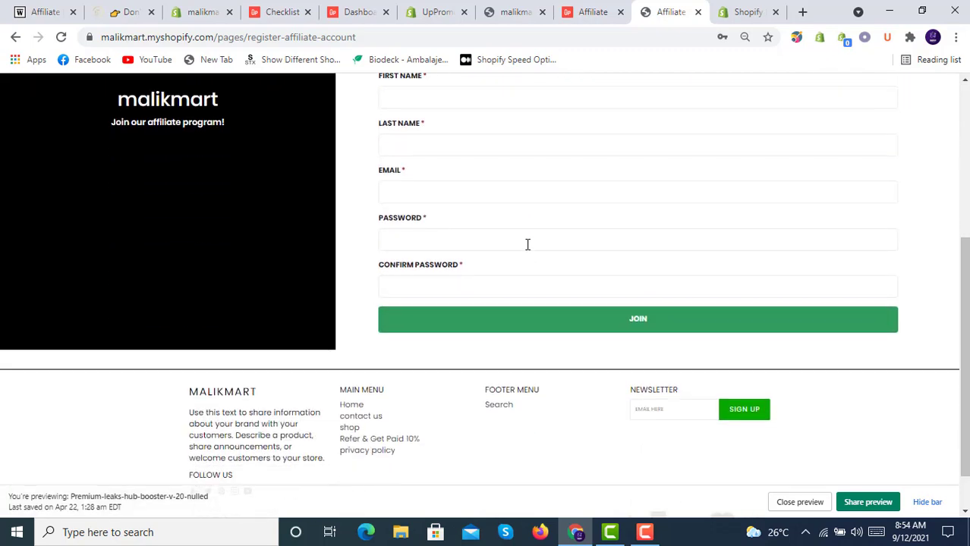
pyautogui.scroll(2, 528, 244)
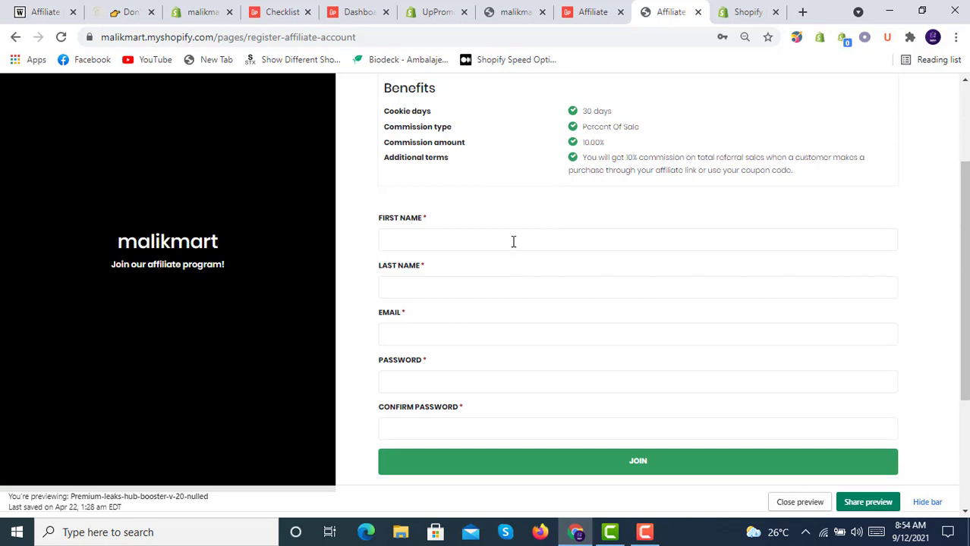
# - Check the sign-up form's name, email and password fields unfilled, then return to the checklist
pyautogui.click(507, 241)
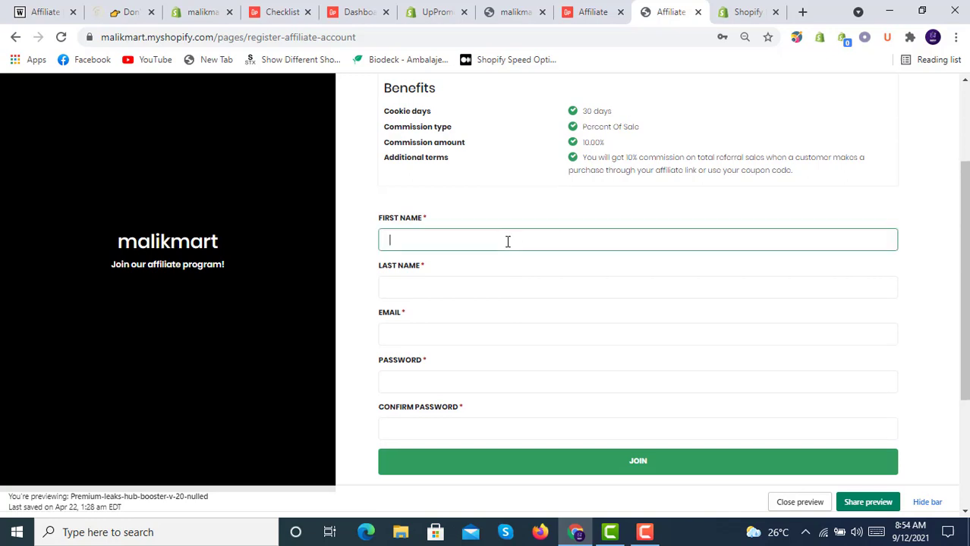
pyautogui.click(515, 288)
pyautogui.click(523, 336)
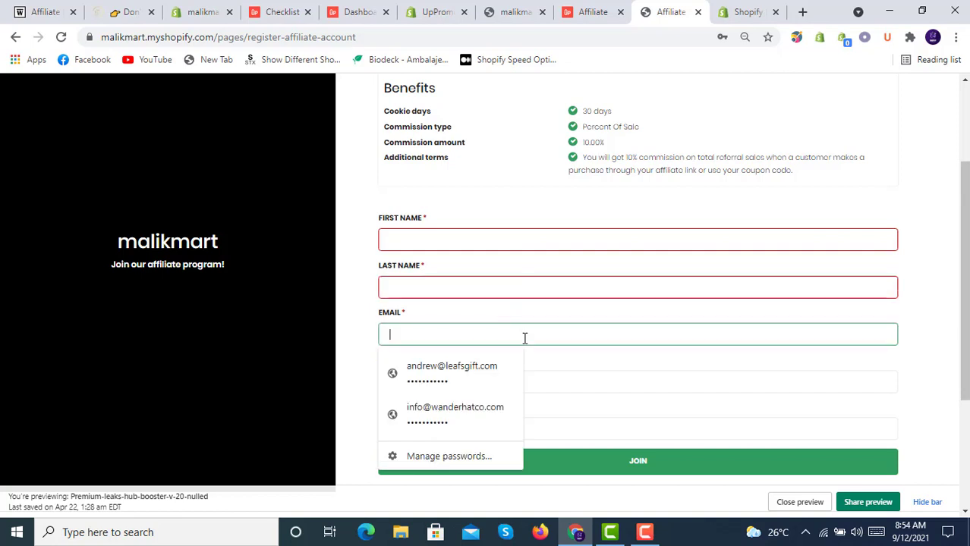
pyautogui.click(627, 402)
pyautogui.click(613, 380)
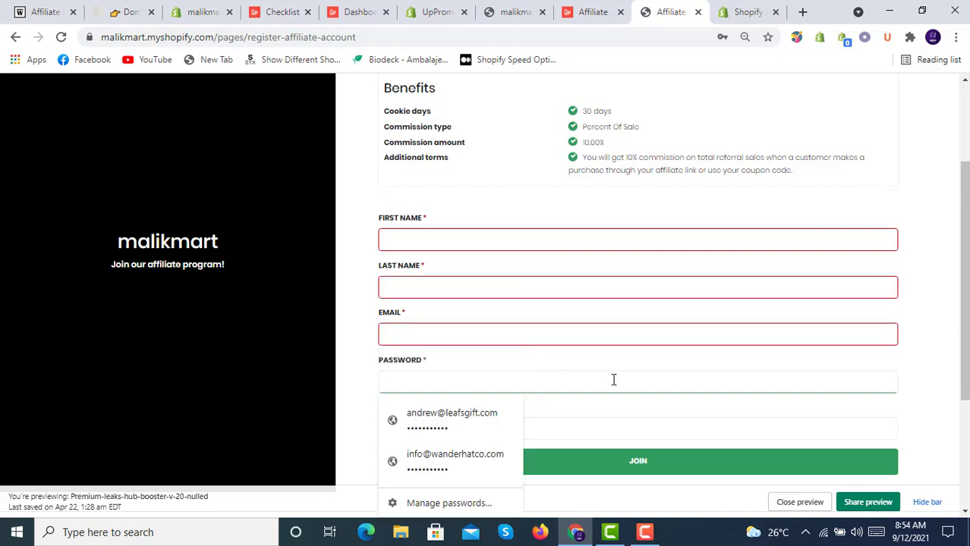
pyautogui.click(629, 420)
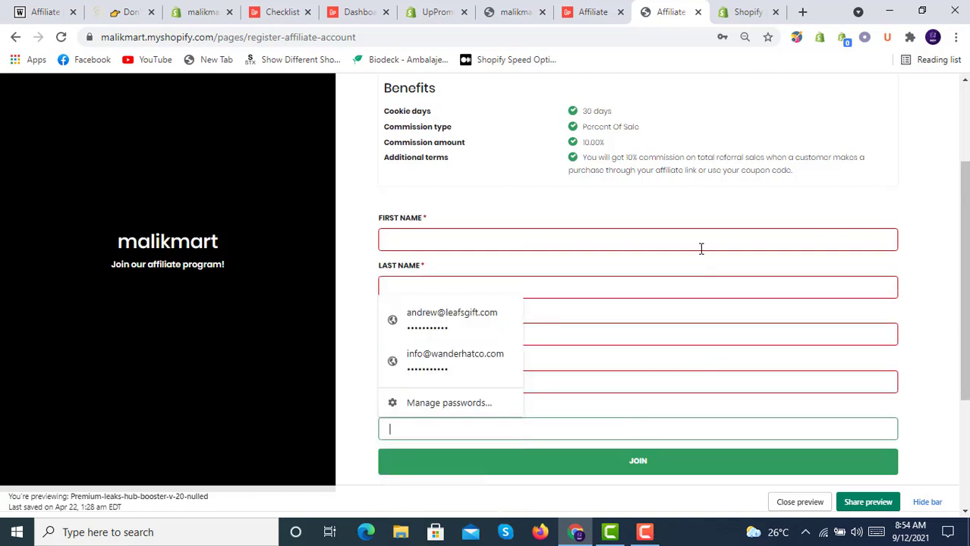
pyautogui.click(692, 218)
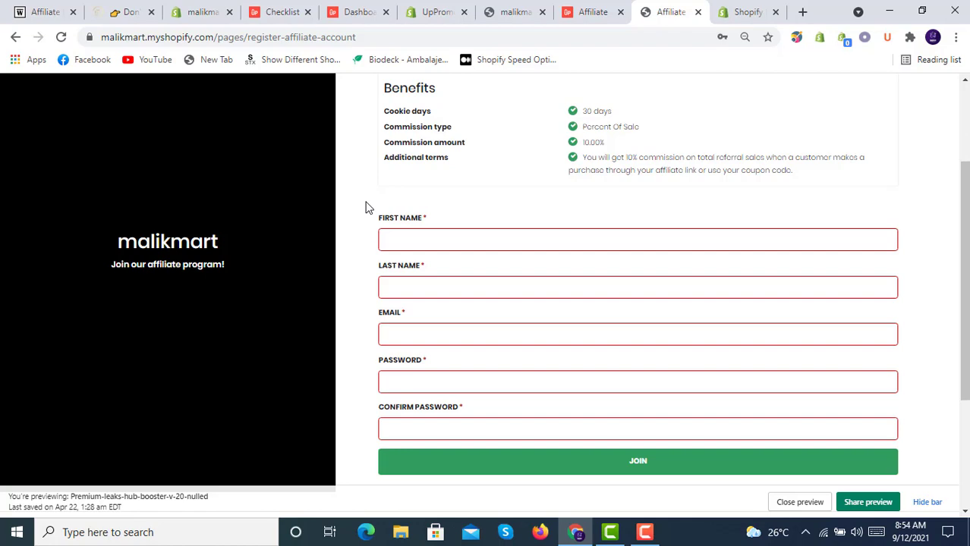
pyautogui.click(281, 8)
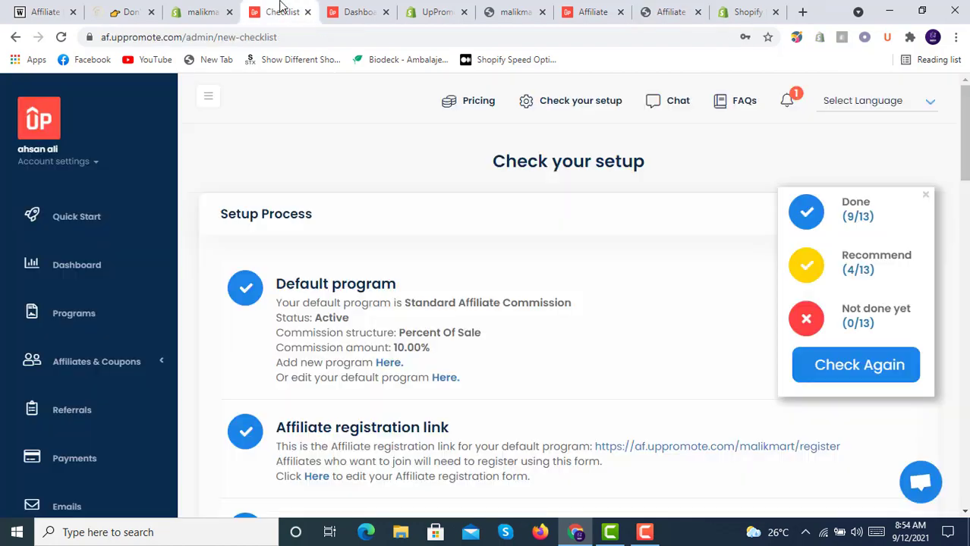
# - Open Referrals from the UpPromote dashboard and confirm its Referral List shows 0 entries
pyautogui.click(354, 11)
pyautogui.click(501, 279)
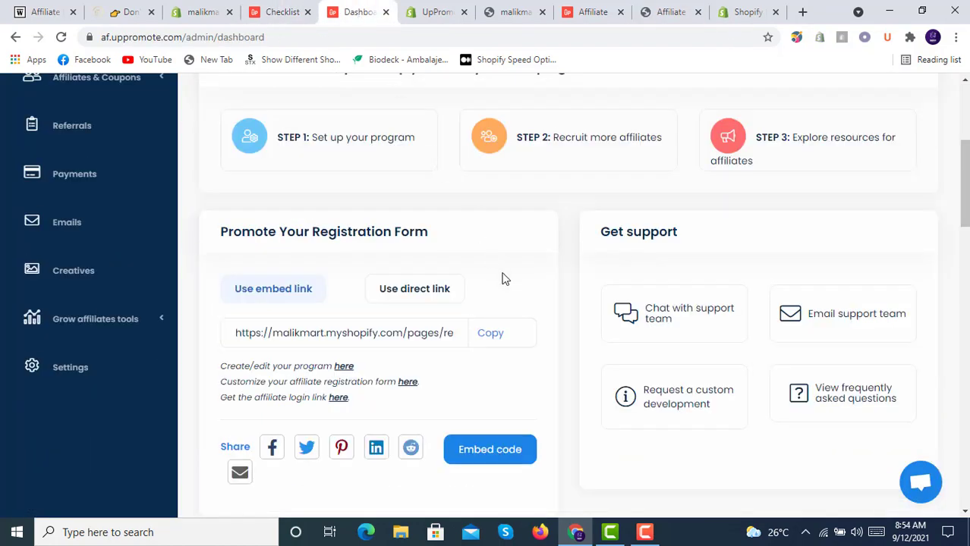
pyautogui.scroll(1, 121, 223)
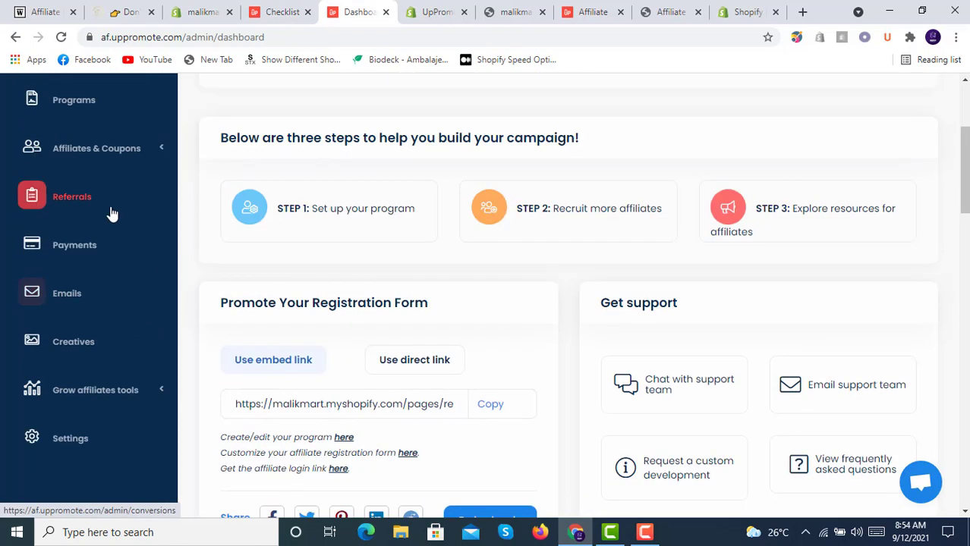
pyautogui.click(109, 209)
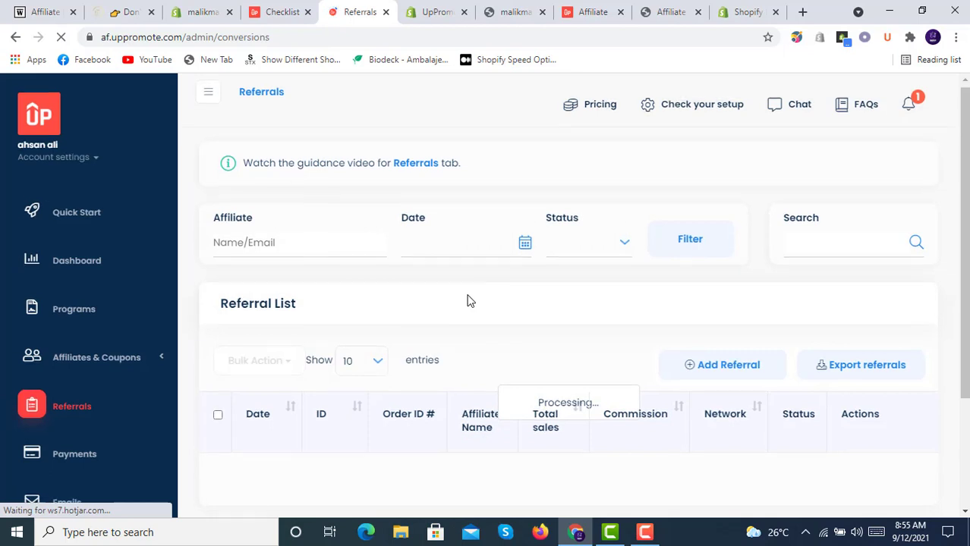
pyautogui.scroll(-2, 468, 301)
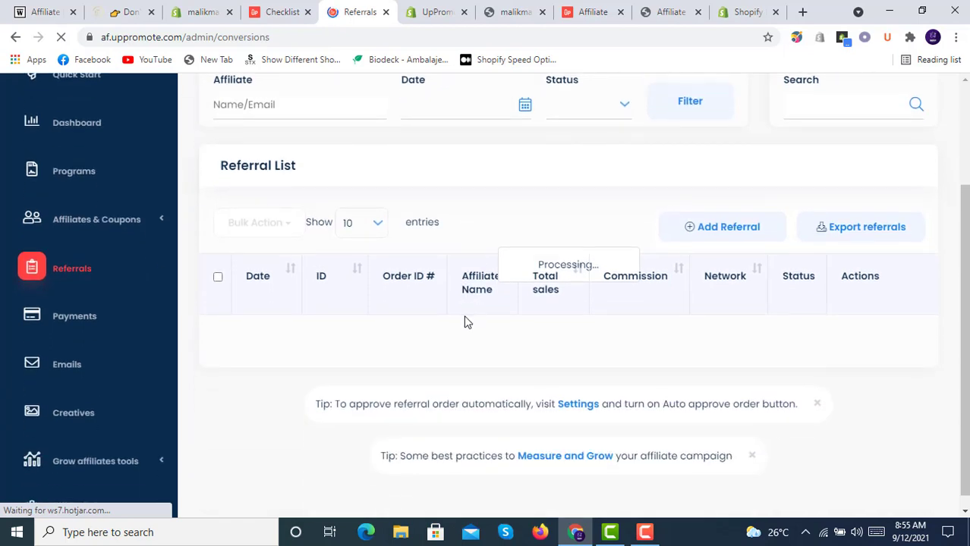
pyautogui.scroll(-1, 466, 323)
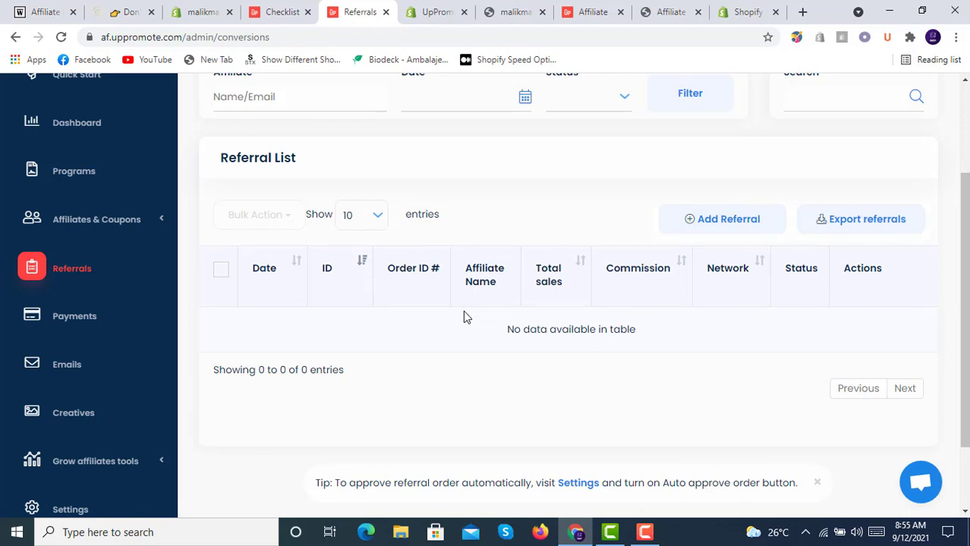
pyautogui.scroll(2, 465, 317)
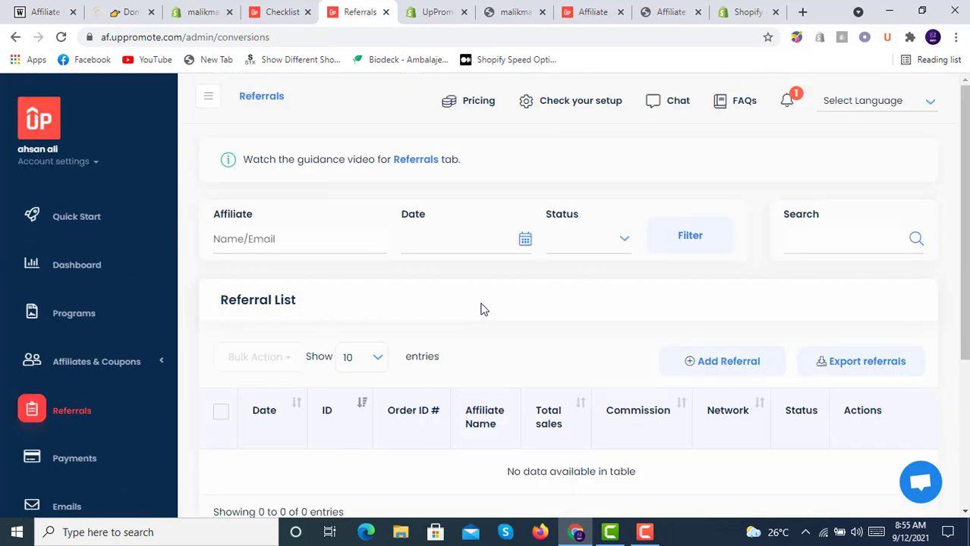
# - Review UpPromote's Pricing page: current Free plan, Growth $19.99, Professional $59.99, Enterprise $119.99
pyautogui.click(475, 104)
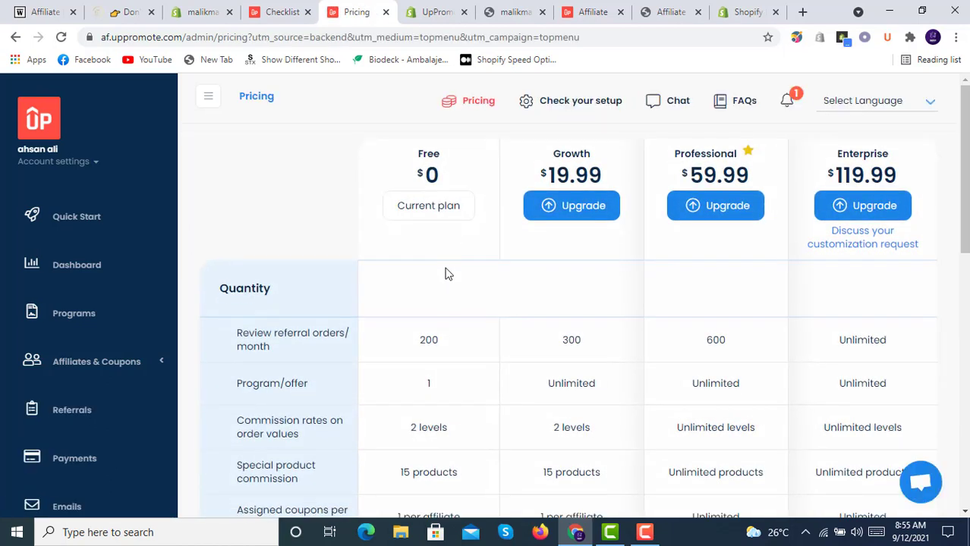
pyautogui.scroll(-2, 446, 271)
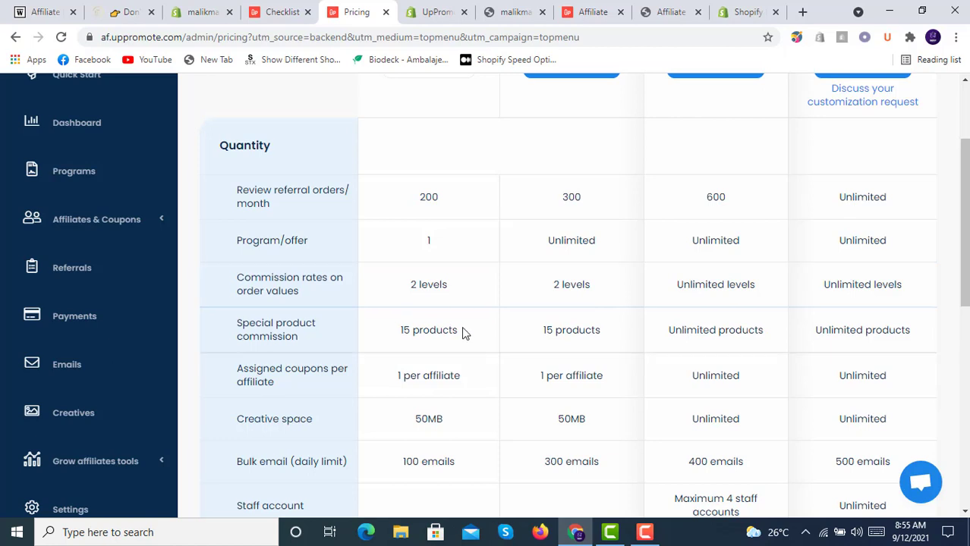
pyautogui.scroll(-2, 462, 331)
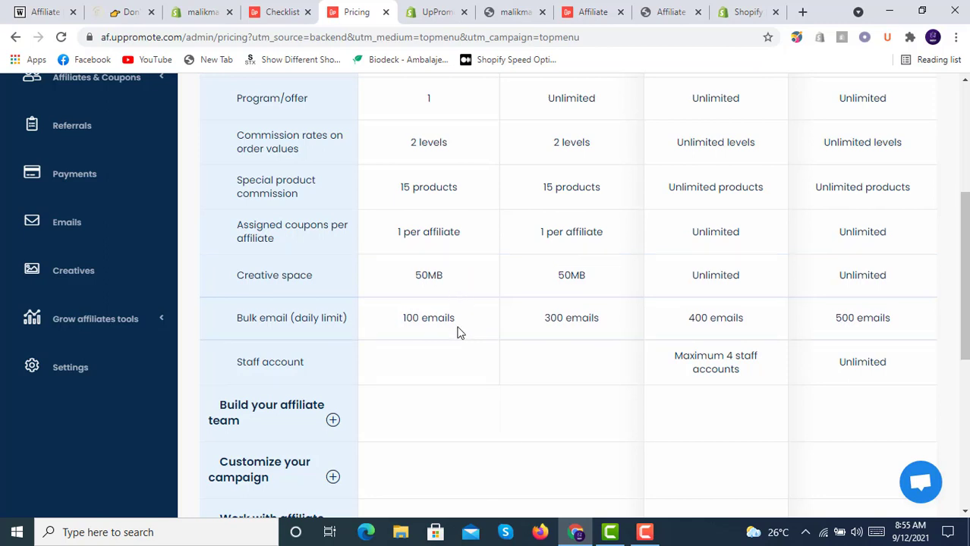
pyautogui.scroll(4, 457, 332)
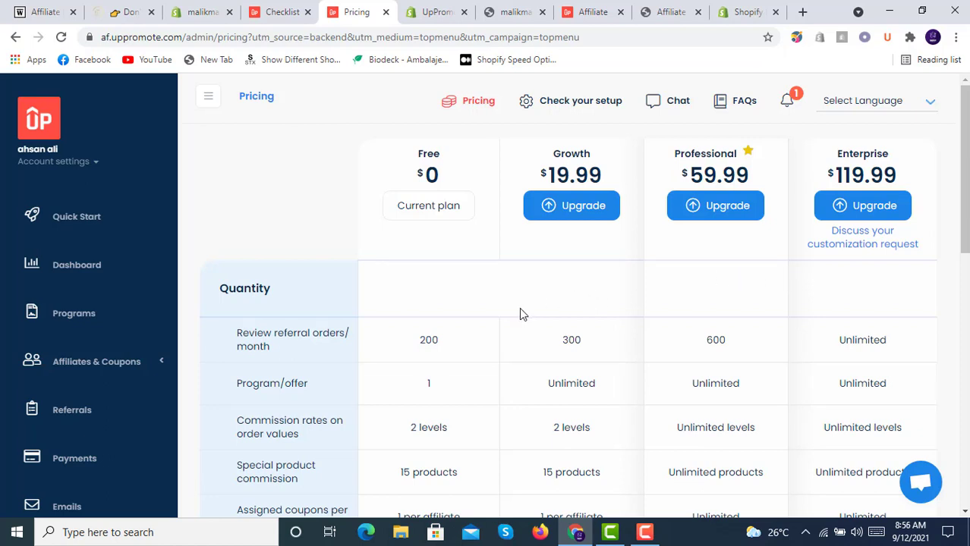
pyautogui.scroll(-6, 519, 307)
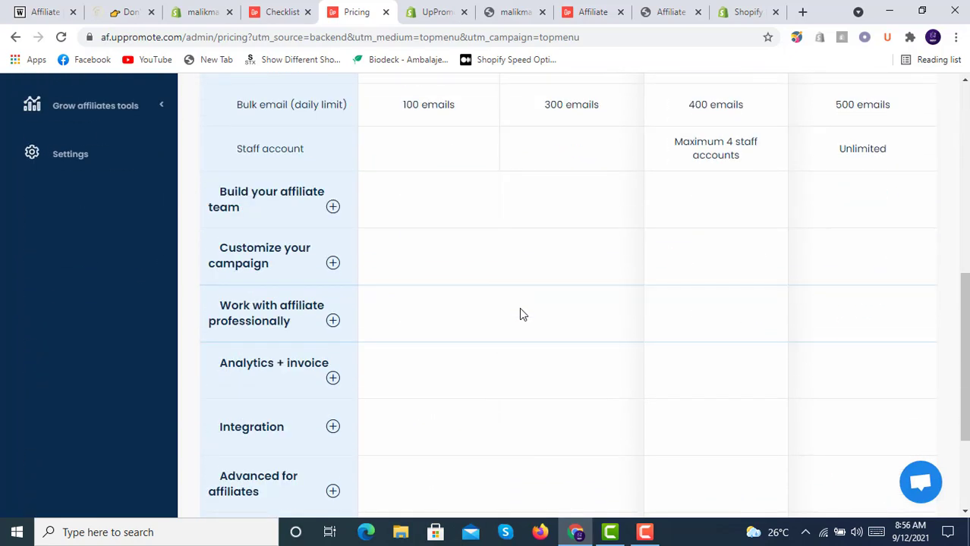
pyautogui.scroll(-2, 521, 313)
pyautogui.scroll(8, 521, 313)
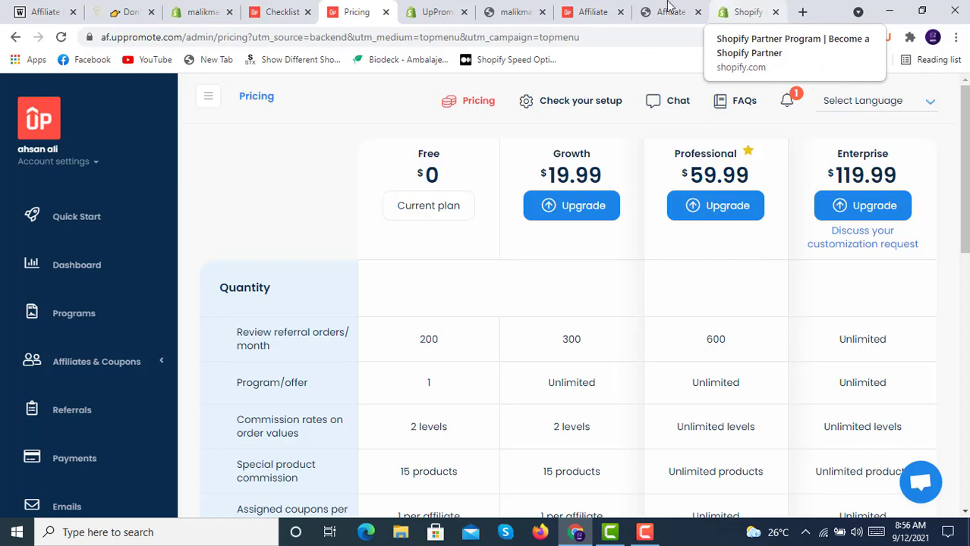
pyautogui.click(45, 9)
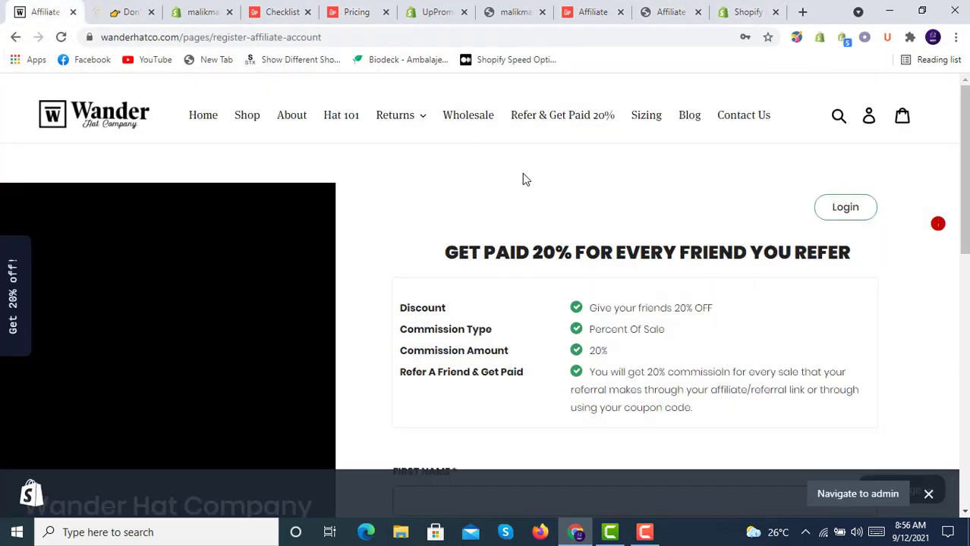